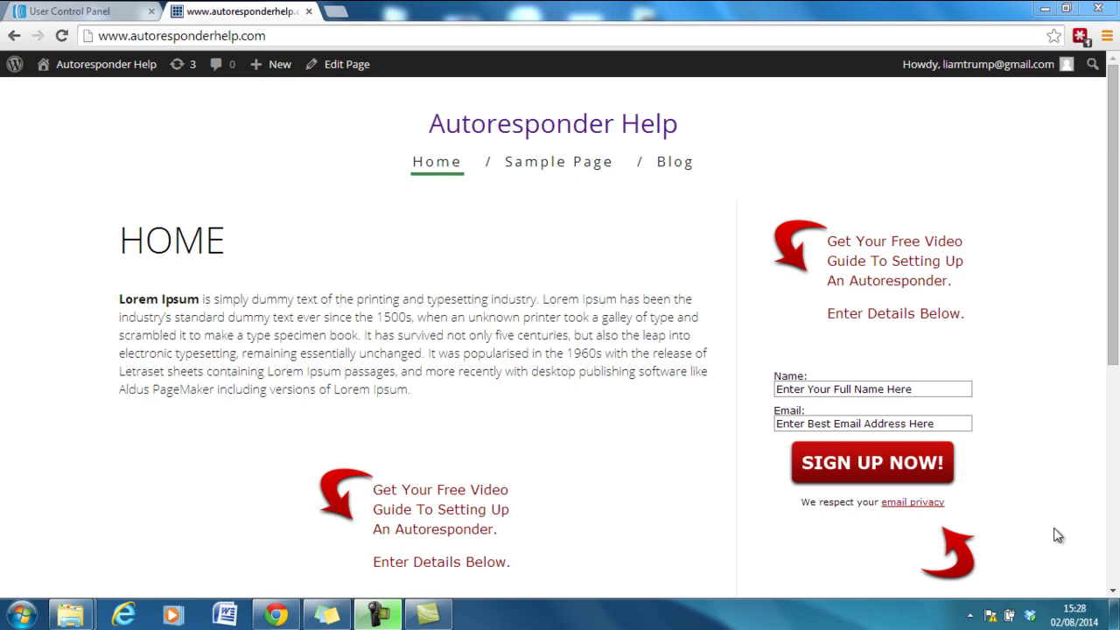
Load the second WordPress blog in a new tab and scroll to its e-mail signup box.
left_click(335, 11)
type("liam")
key("Return")
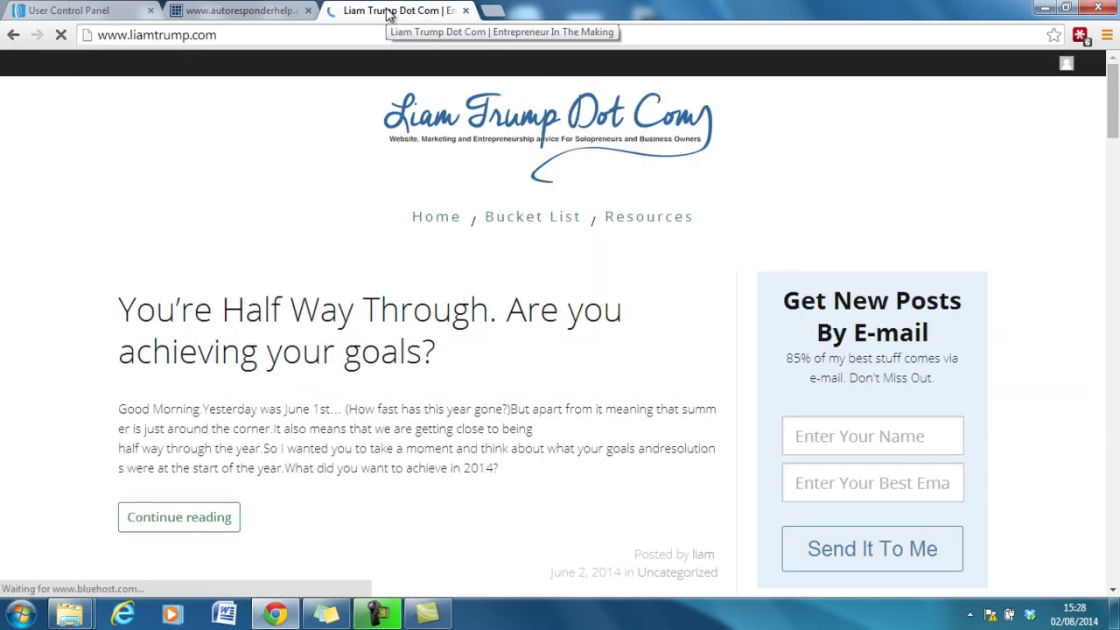
left_click_drag(1114, 131, 1116, 144)
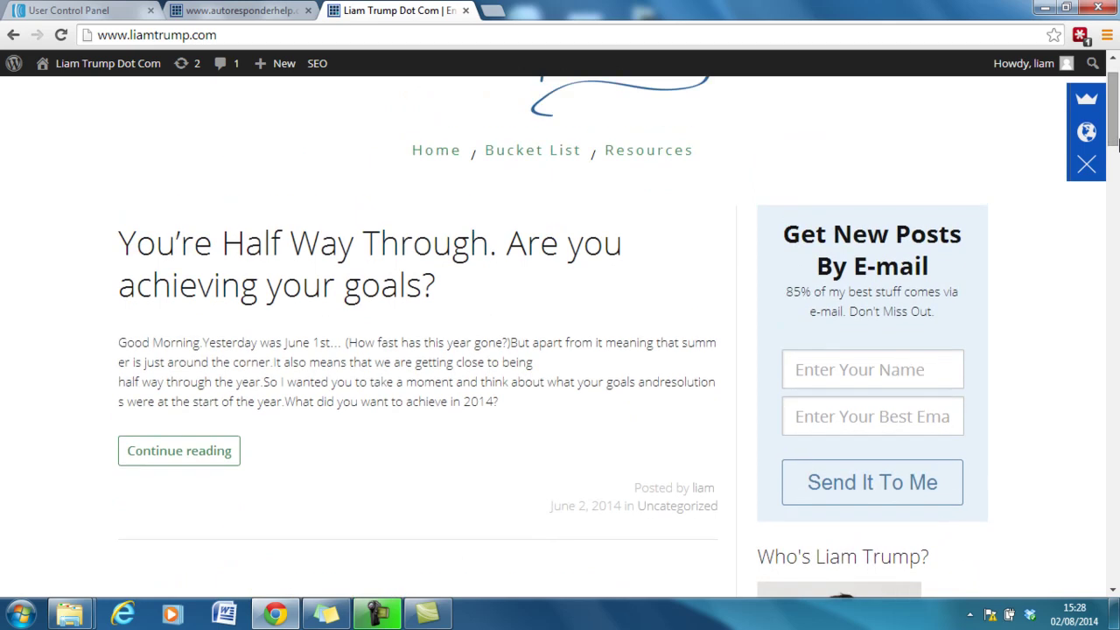
On the other blog, open SumoMe's List Builder and view its popup Design settings.
left_click(1087, 105)
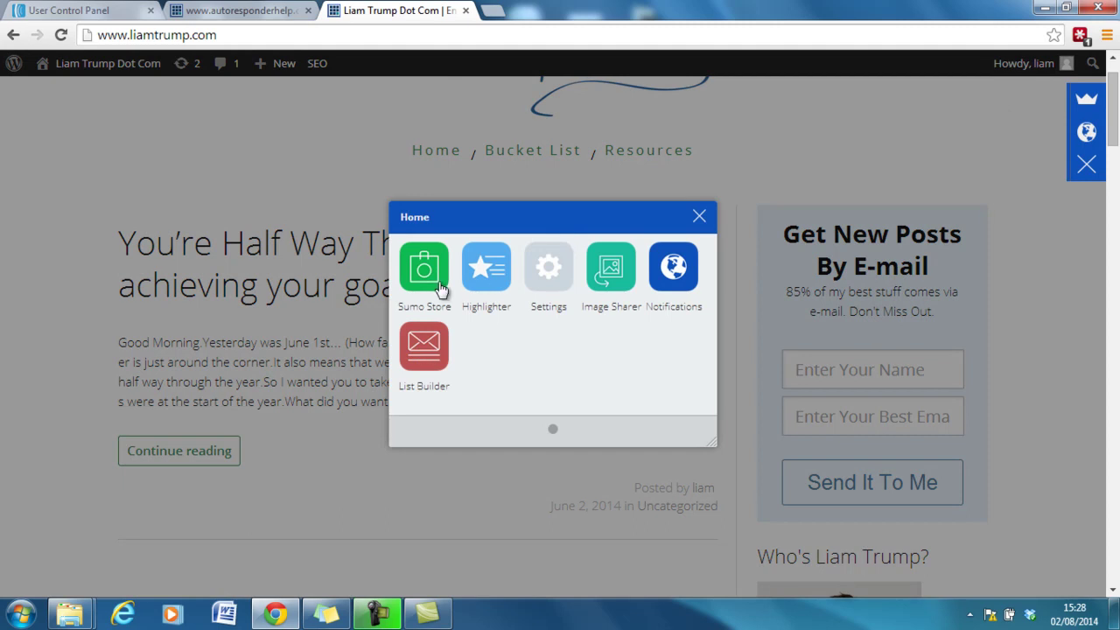
left_click(430, 342)
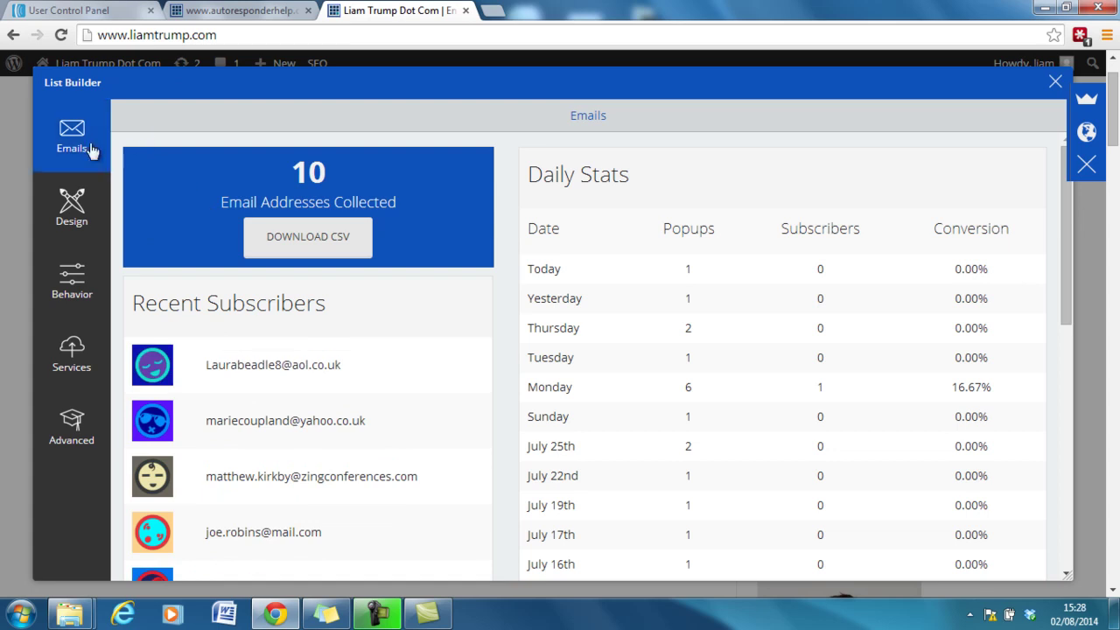
left_click(90, 202)
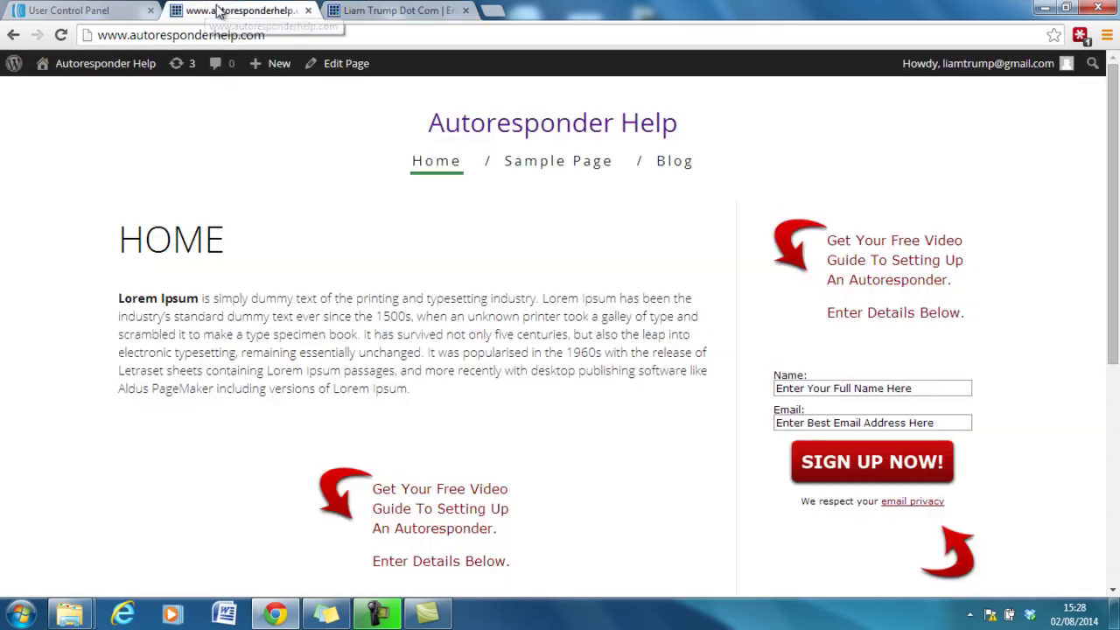
Go back to the Autoresponder Help site's admin Dashboard.
left_click(210, 11)
mouse_move(110, 67)
left_click(91, 85)
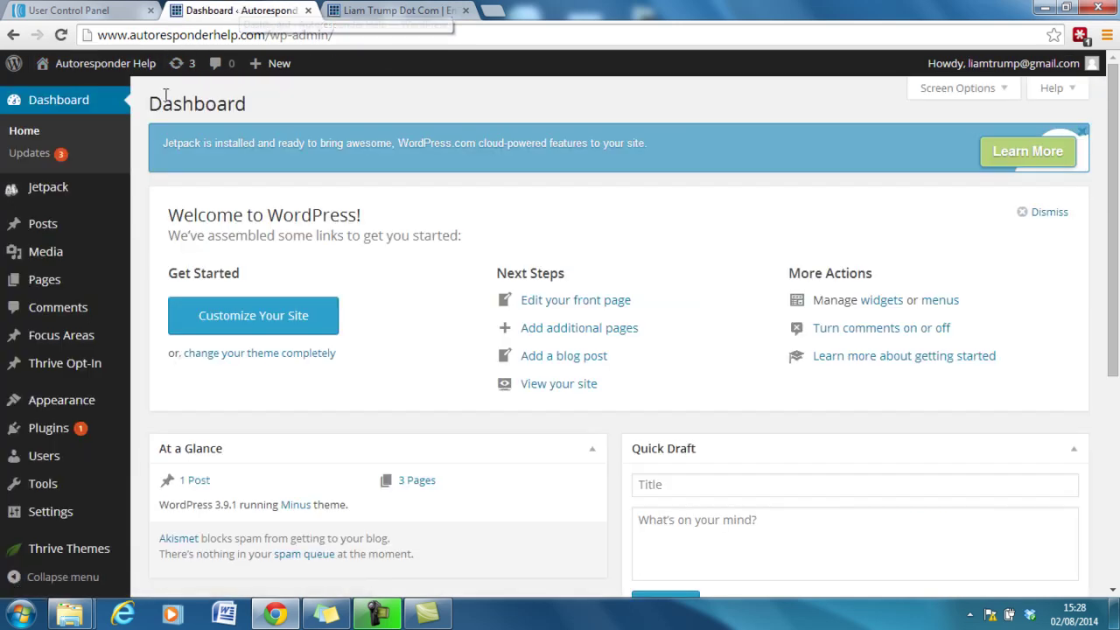
Search the Plugins > Add New directory for 'sumome'.
mouse_move(74, 262)
left_click(41, 432)
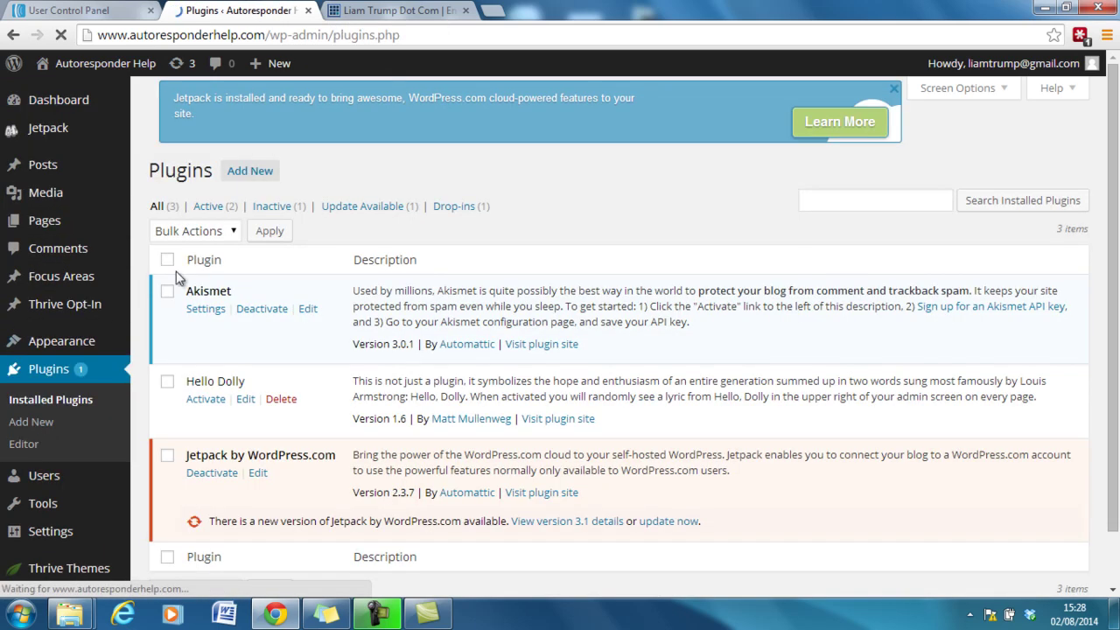
left_click(253, 172)
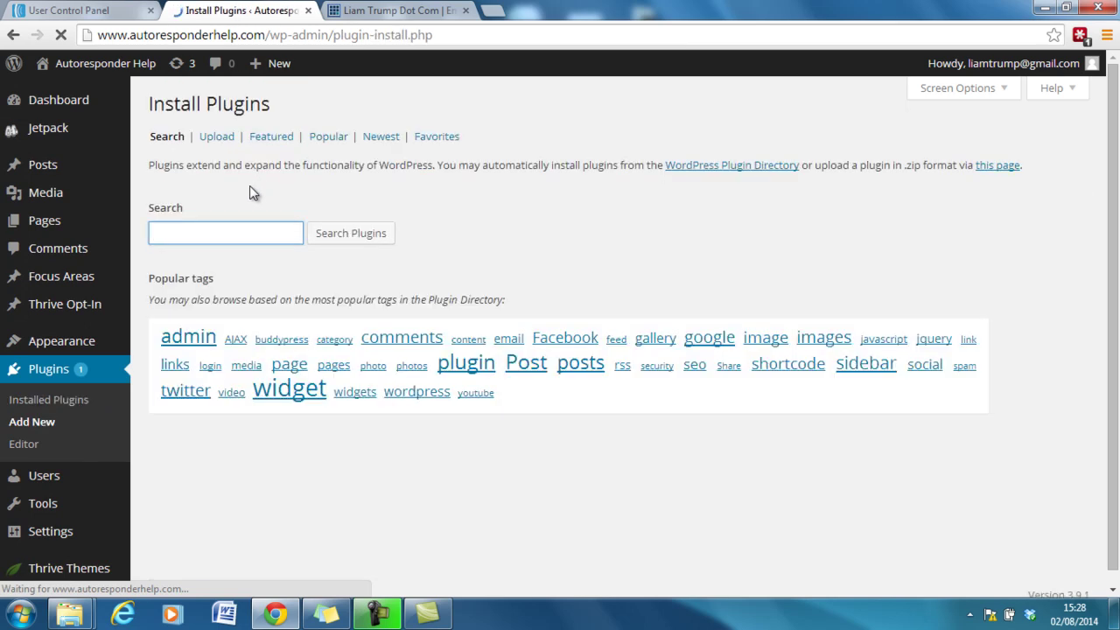
left_click(237, 229)
type("sumo")
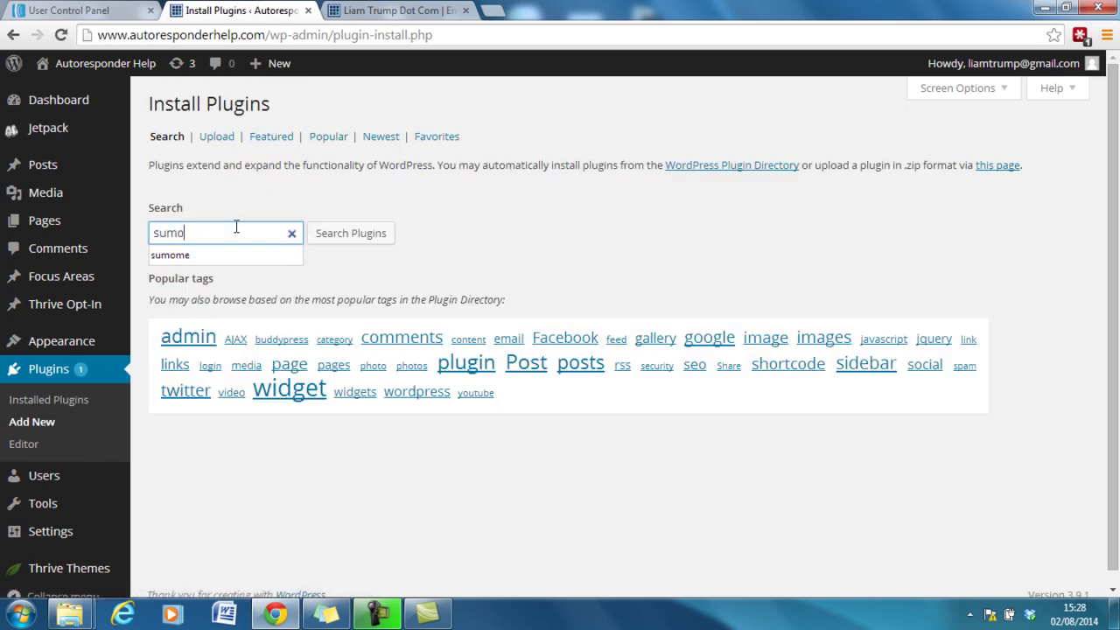
type("me")
left_click(340, 238)
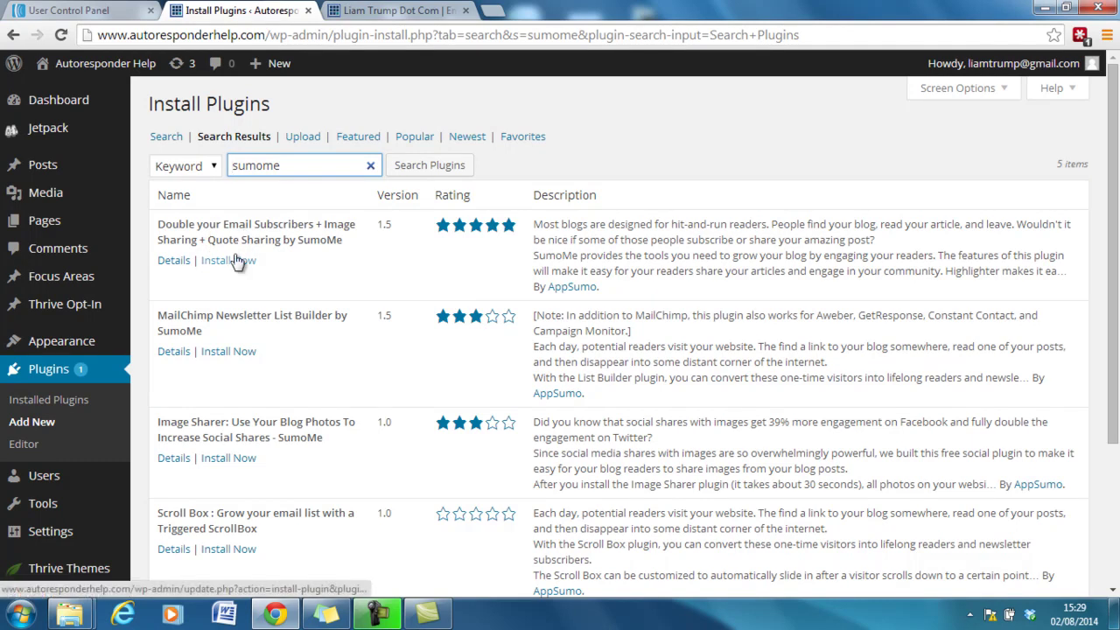
Install the first SumoMe search result, confirm the installation, and activate the plugin.
left_click(229, 260)
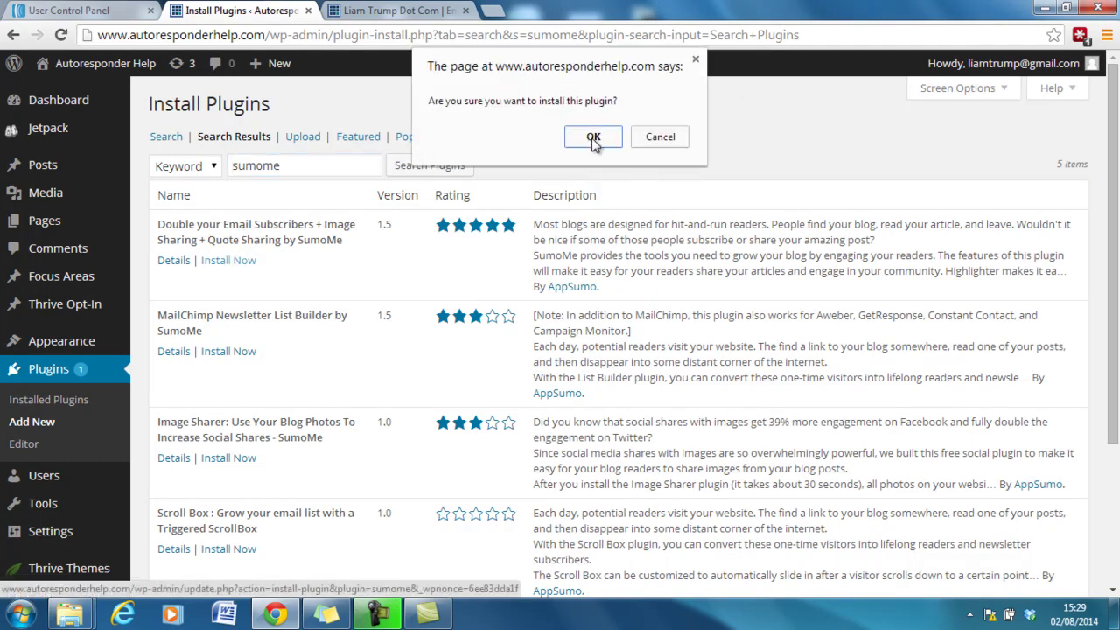
left_click(593, 138)
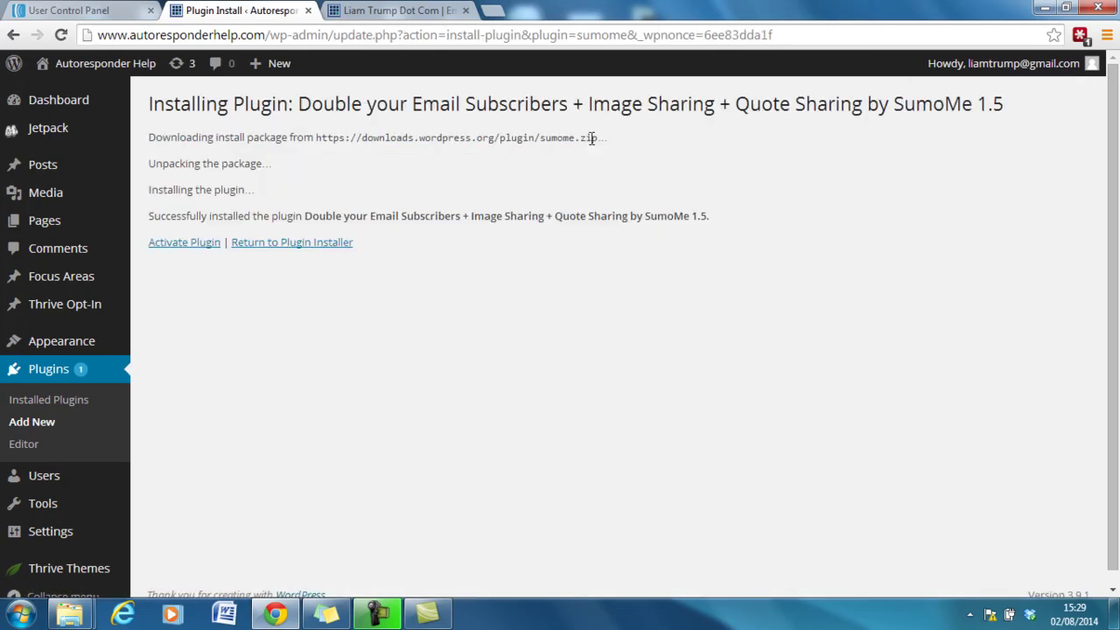
left_click(208, 248)
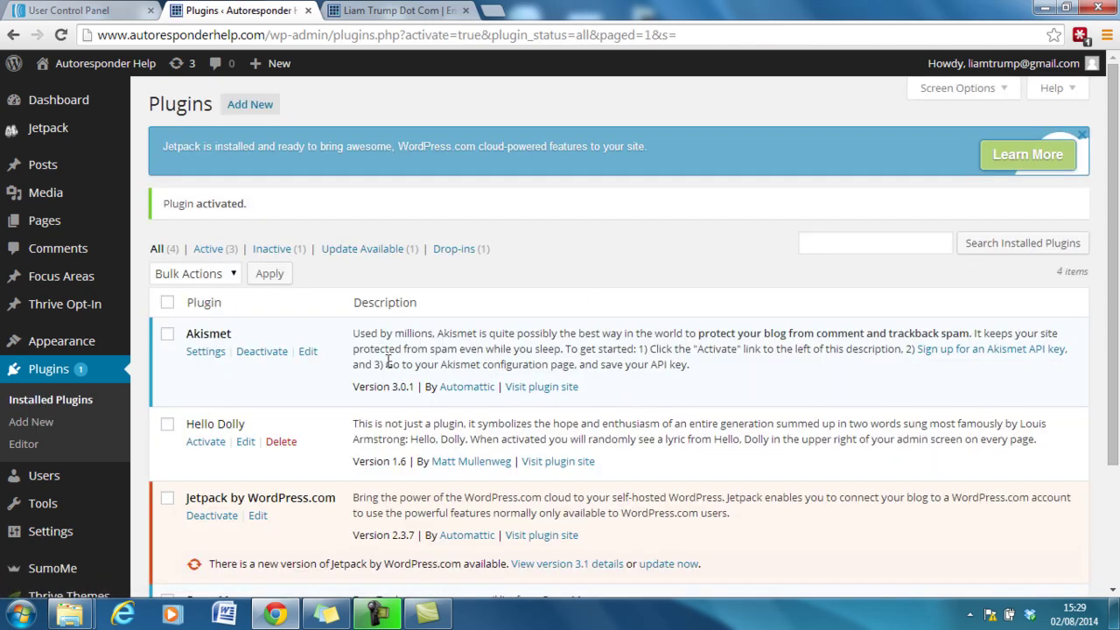
Read through the SumoMe settings page's setup steps, then open the site homepage in a new tab.
scroll(639, 326, "down", 3)
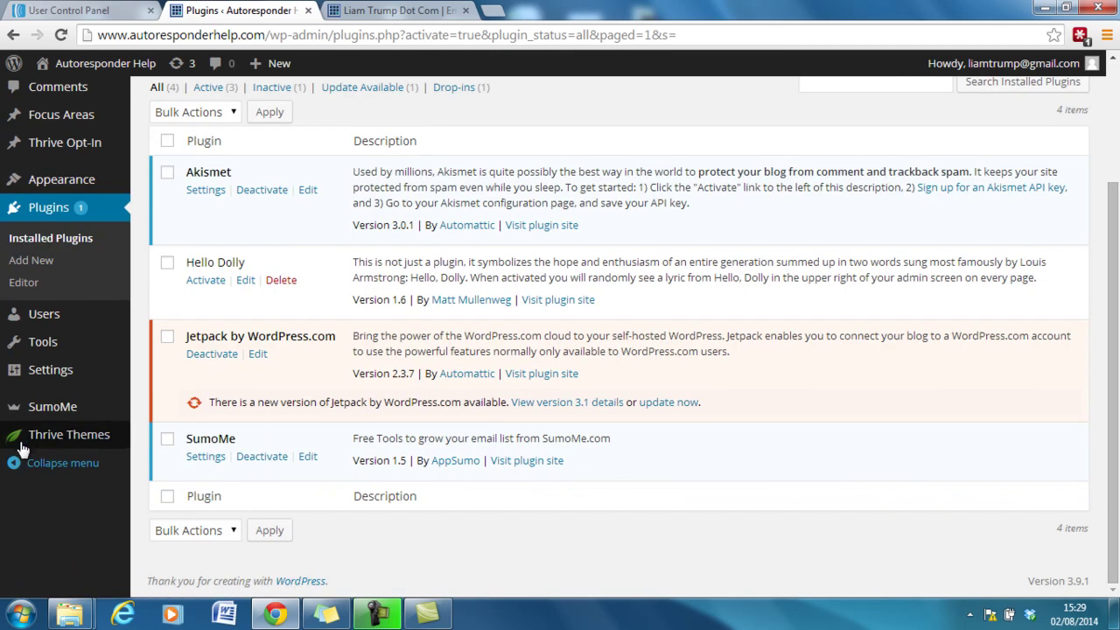
left_click(35, 417)
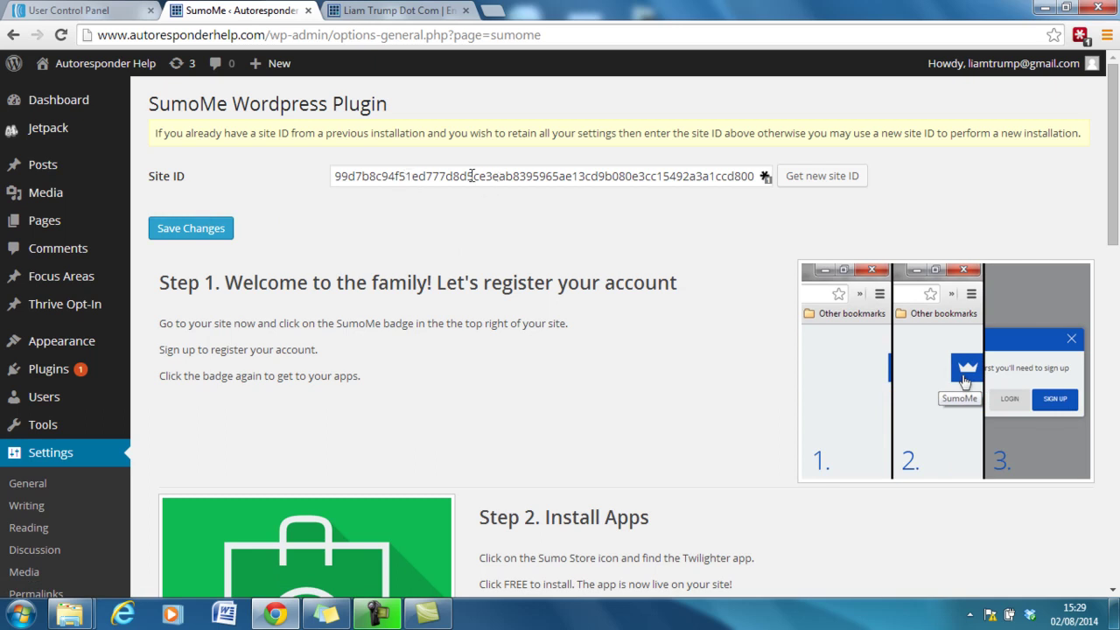
scroll(1118, 179, "down", 1)
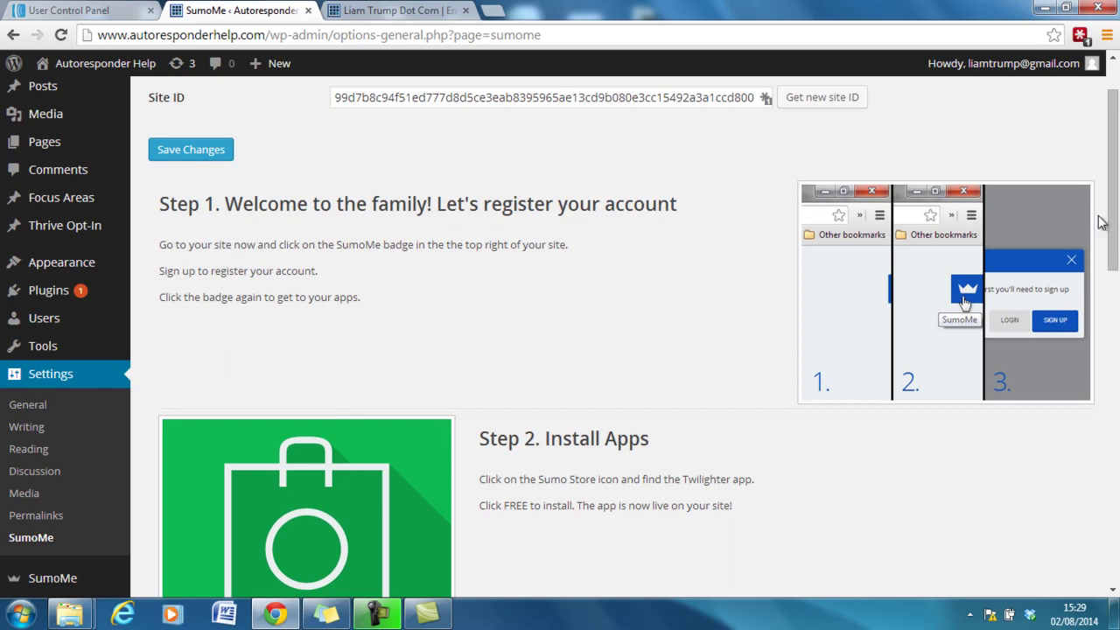
scroll(1114, 219, "down", 3)
scroll(1115, 490, "down", 8)
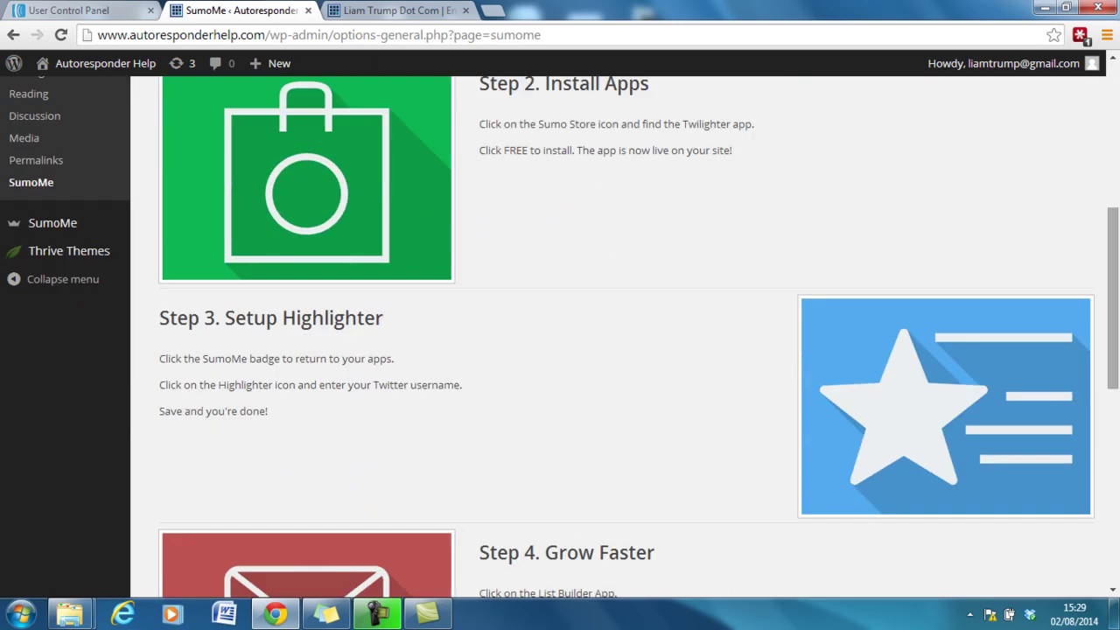
scroll(1117, 490, "down", 3)
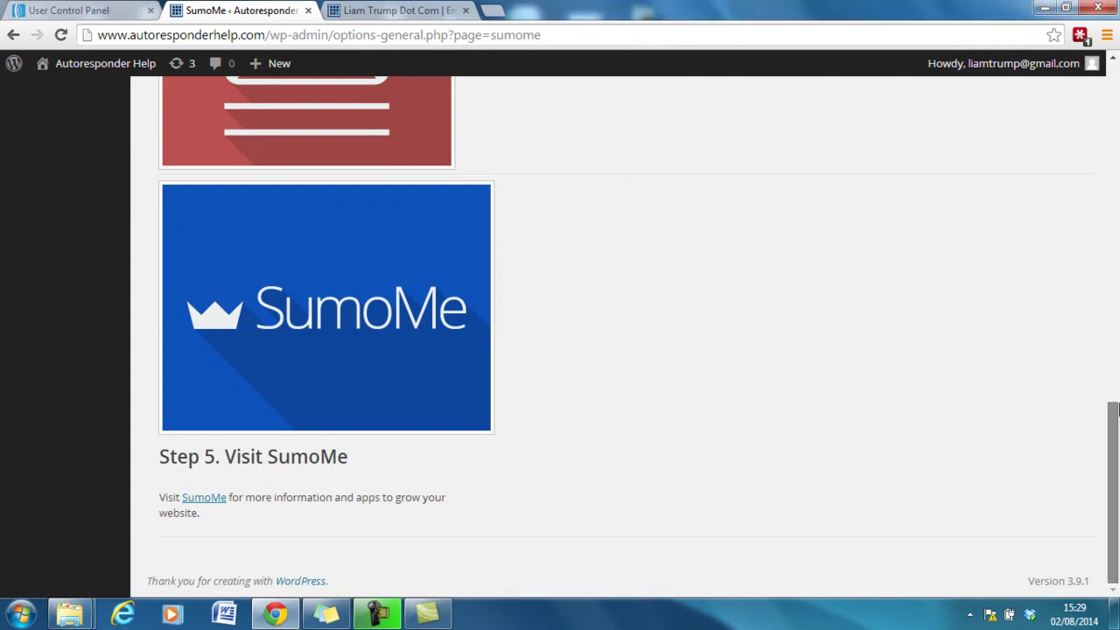
scroll(1117, 412, "up", 7)
right_click(114, 62)
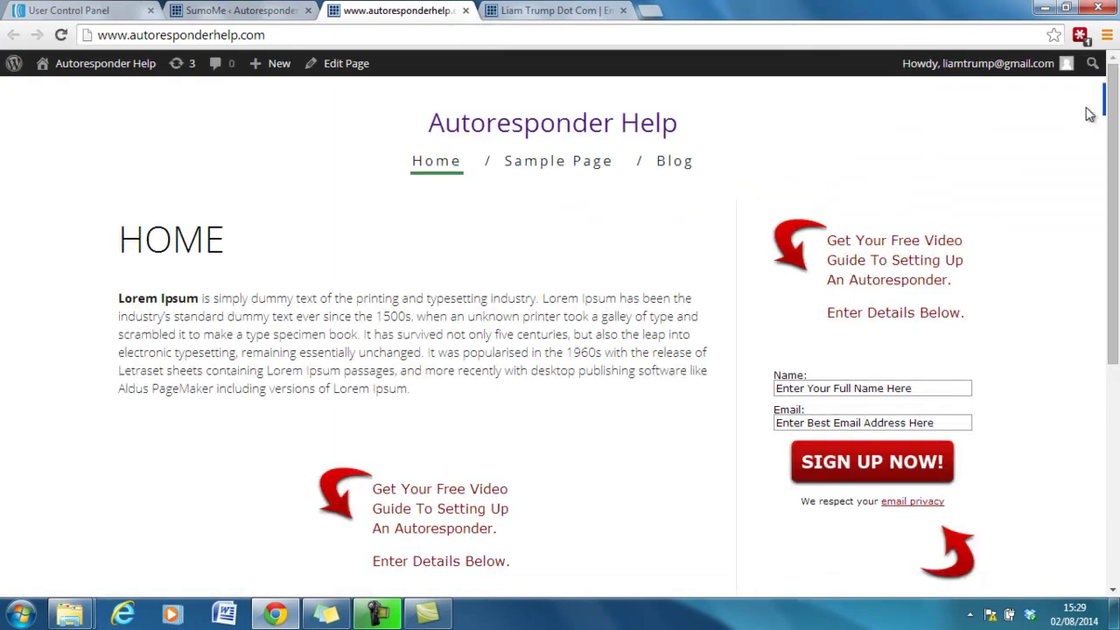
Log in to SumoMe from the crown badge using the account e-mail and password.
left_click(1101, 103)
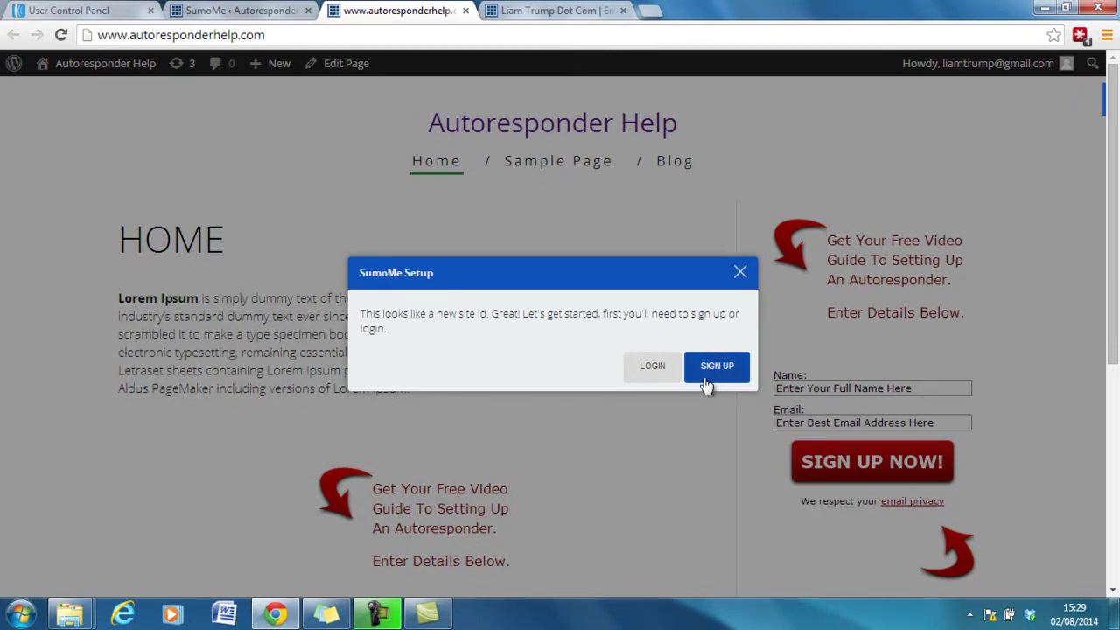
left_click(671, 366)
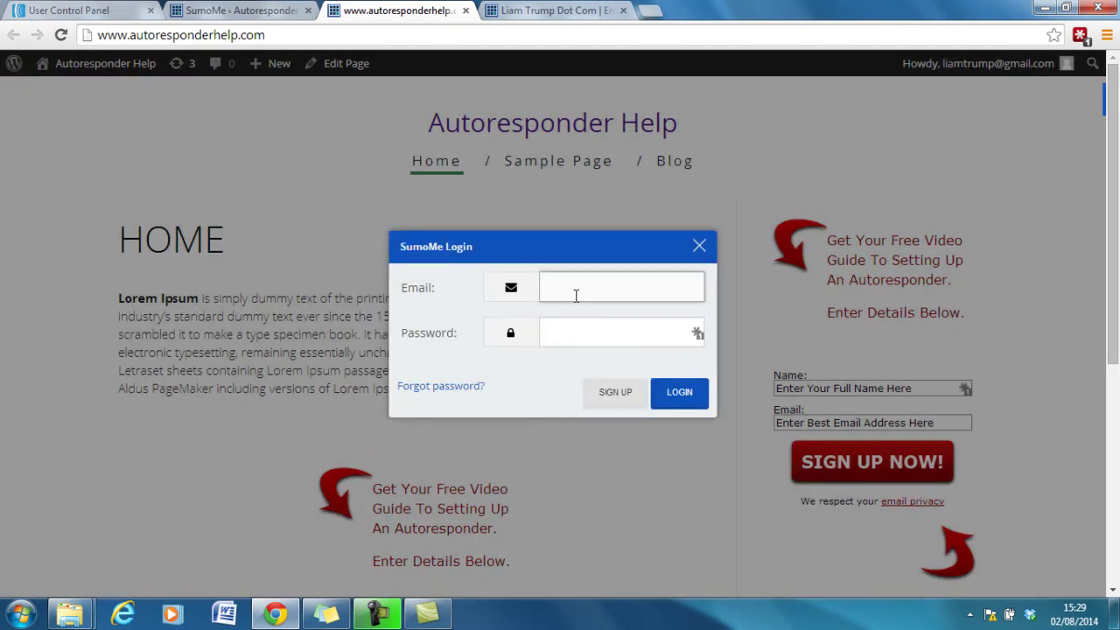
left_click(697, 333)
left_click(624, 283)
key("Tab")
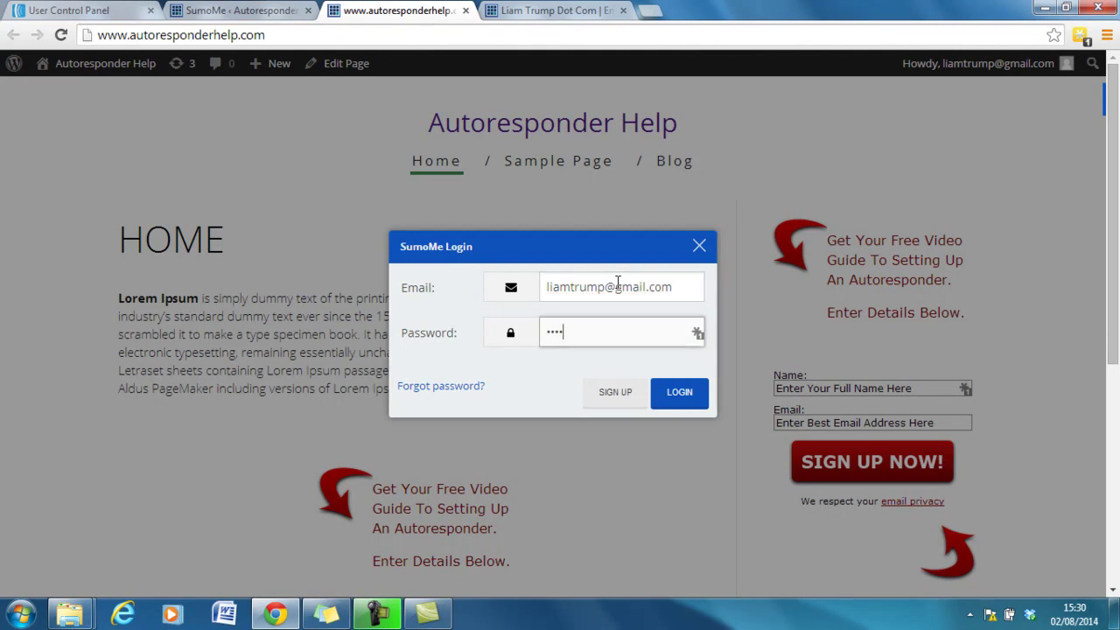
left_click(675, 398)
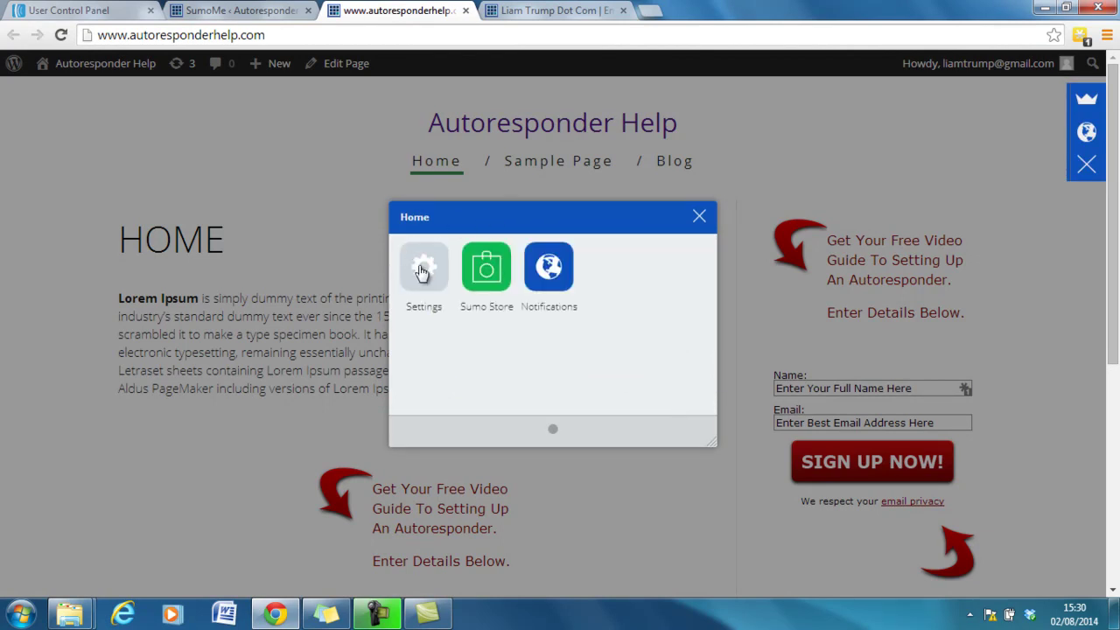
Install the free List Builder app from the Sumo Store and open it.
left_click(505, 271)
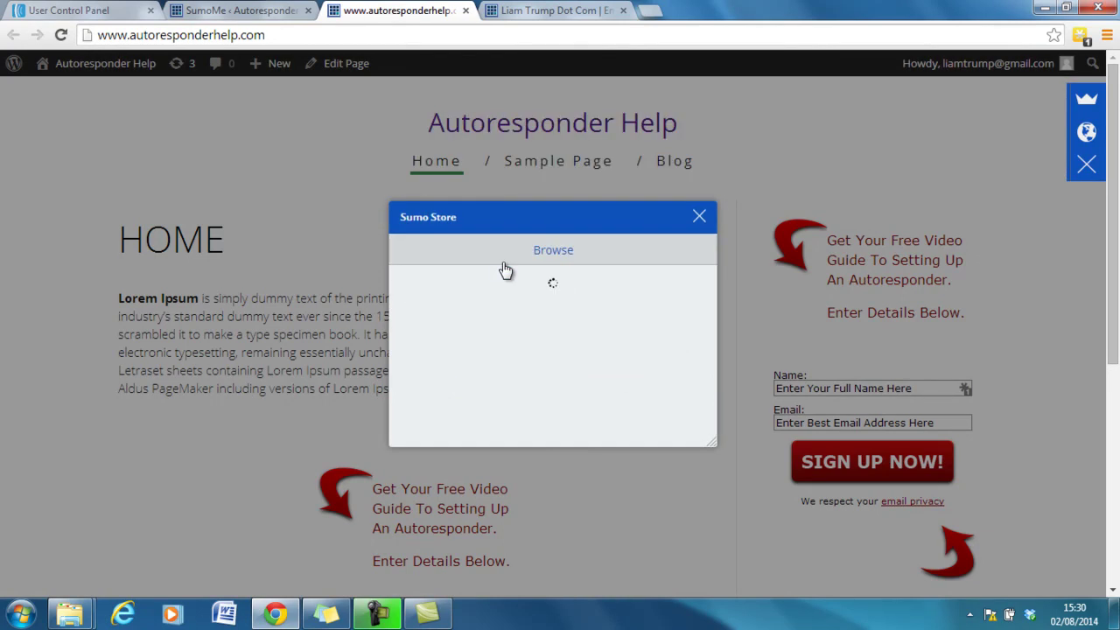
left_click_drag(713, 290, 717, 380)
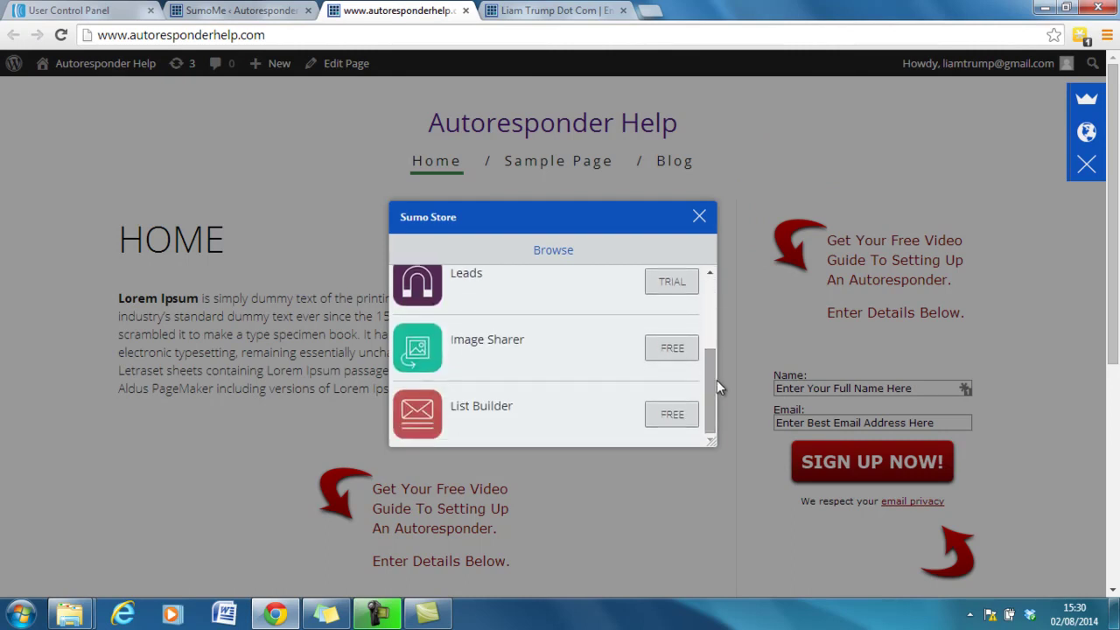
left_click(672, 415)
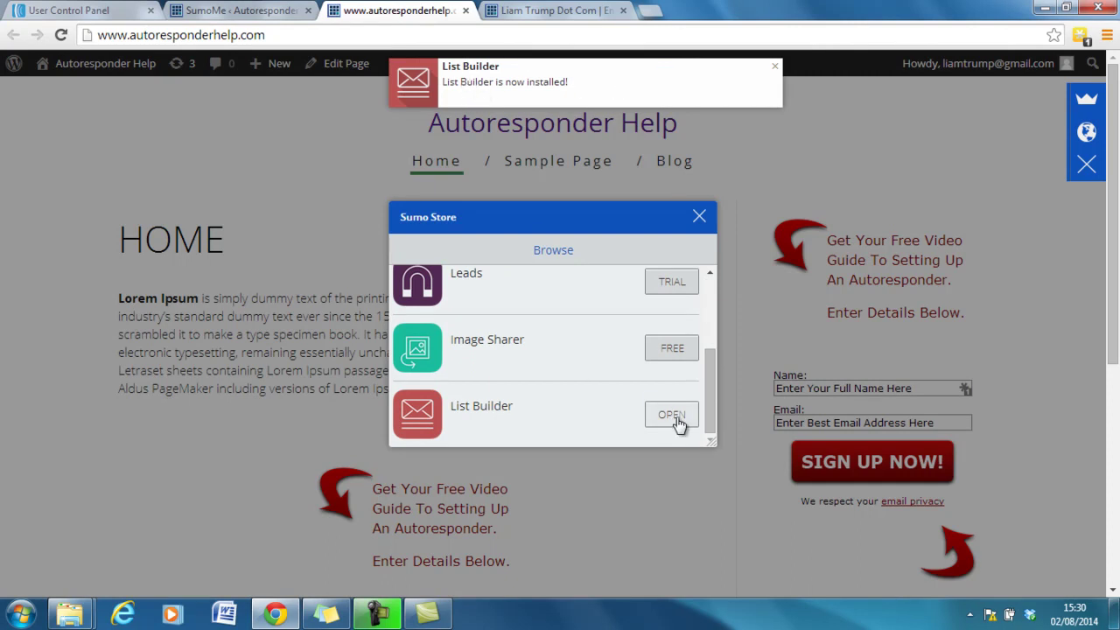
left_click(672, 414)
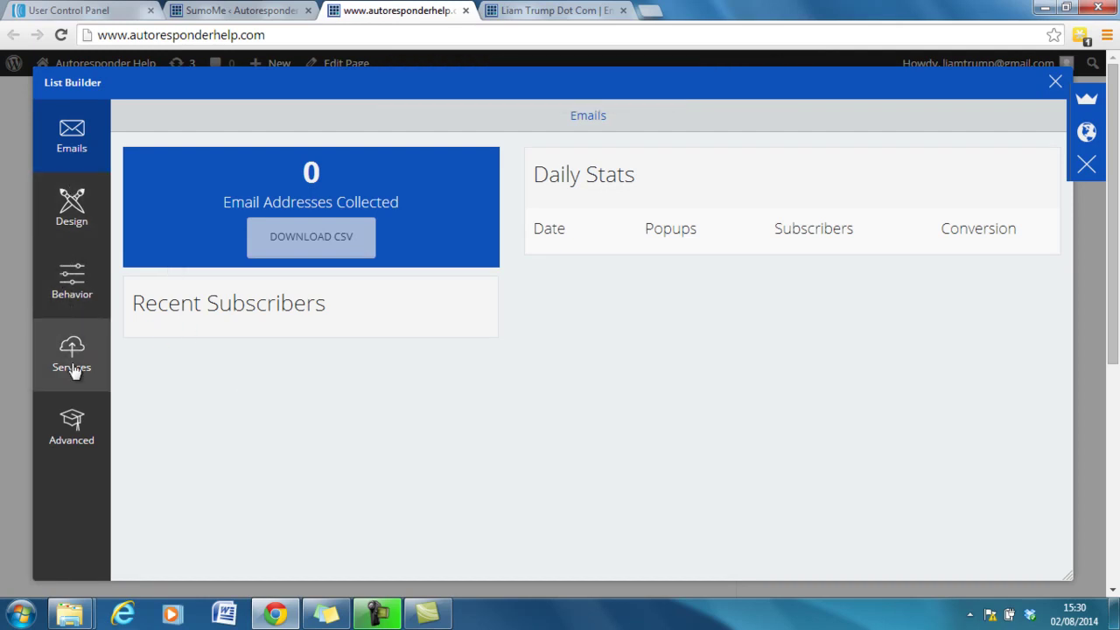
left_click(74, 422)
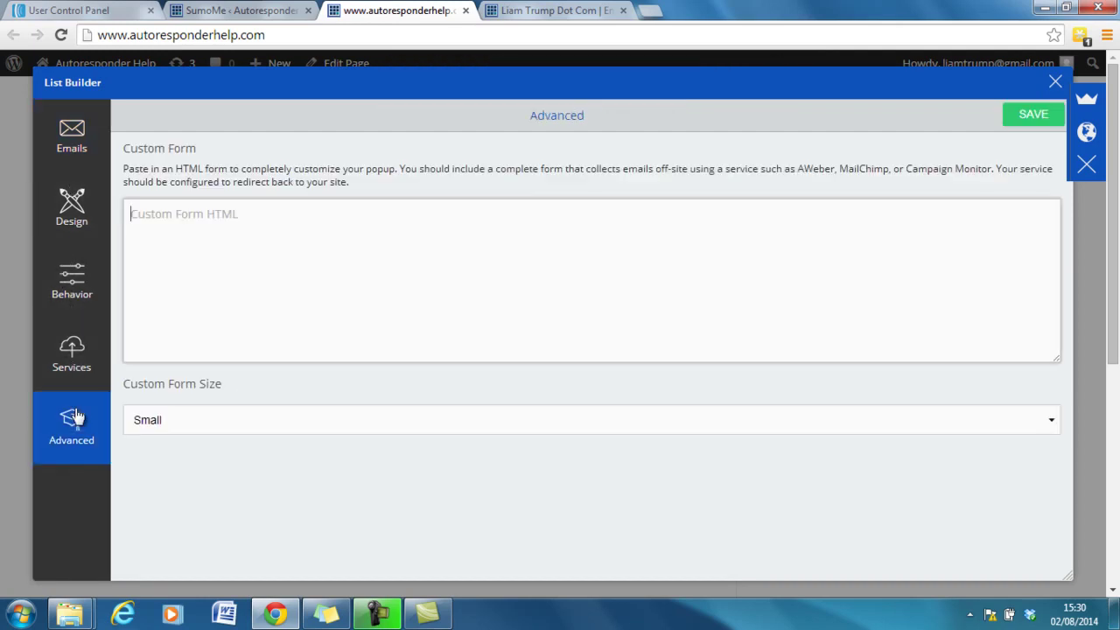
left_click(75, 353)
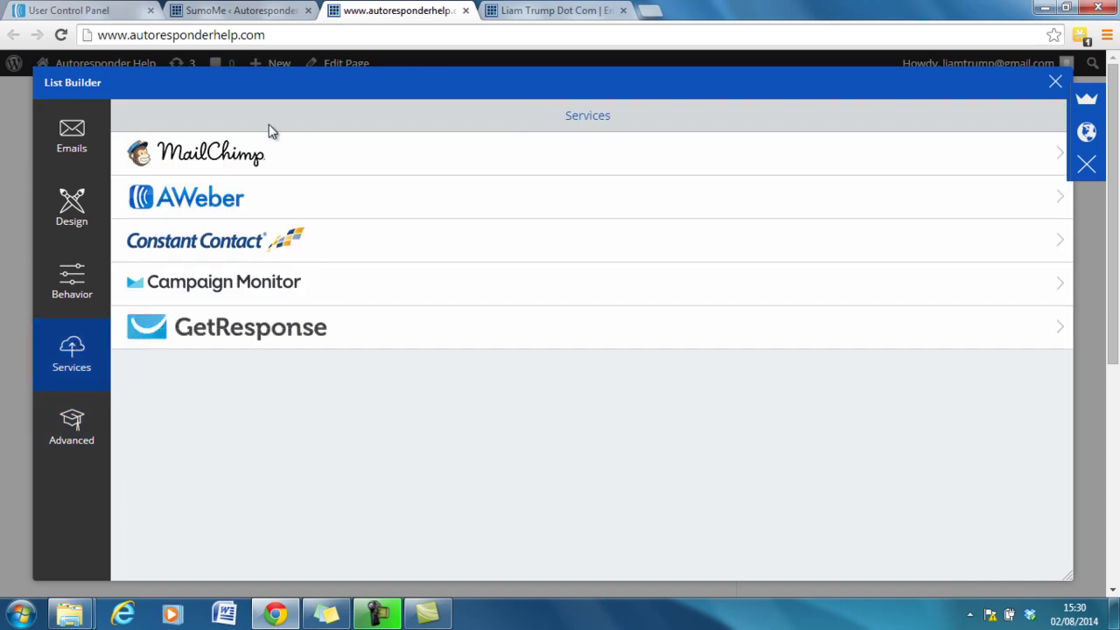
left_click(211, 191)
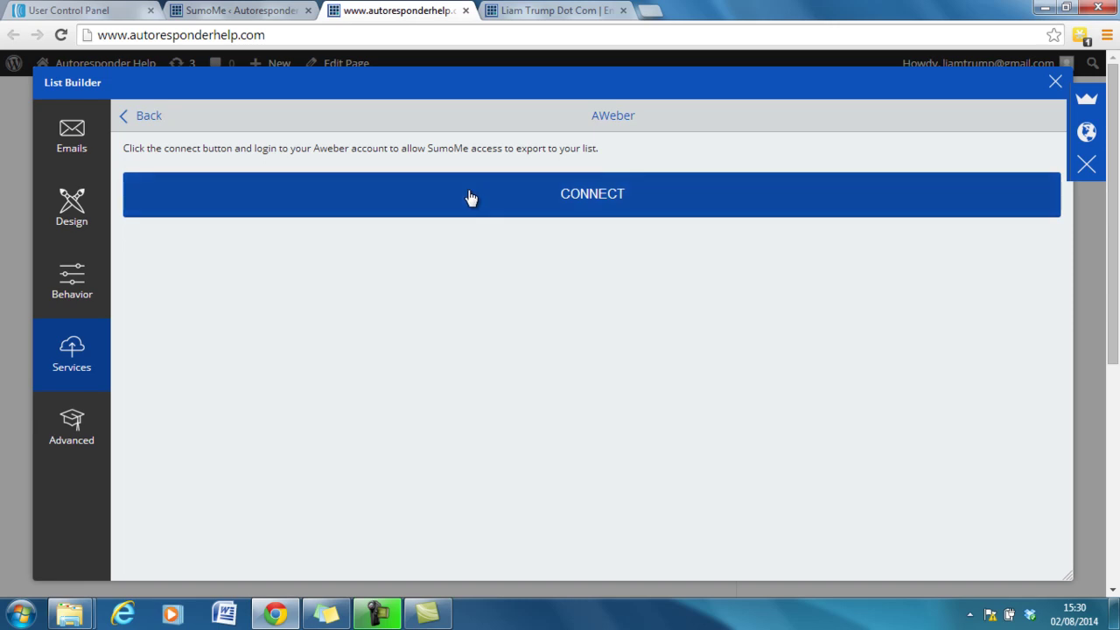
left_click(468, 192)
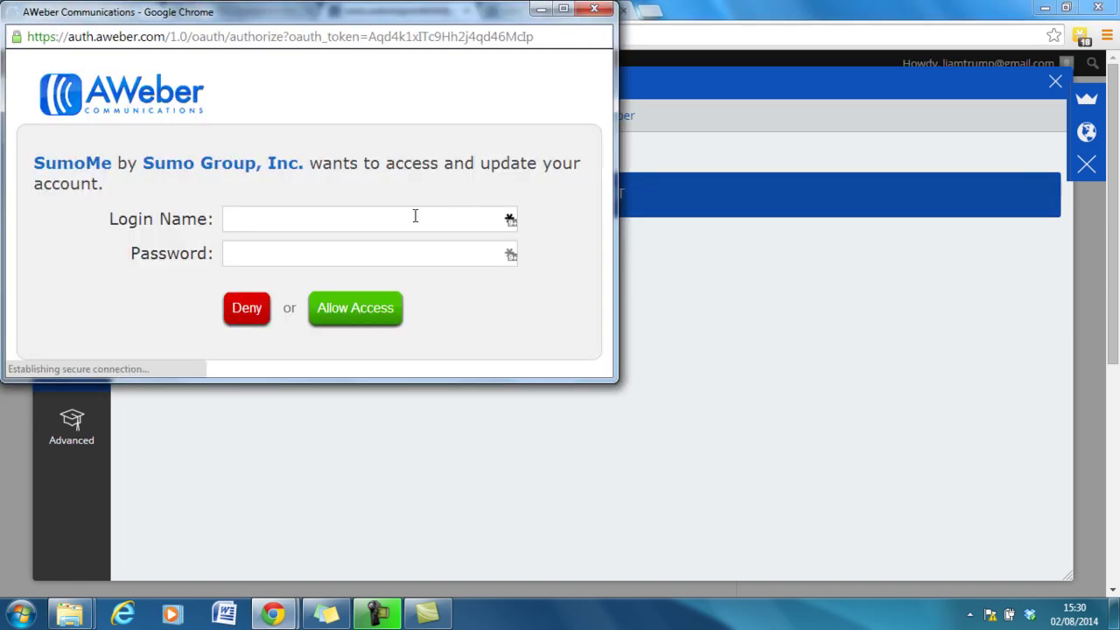
Authorize SumoMe on AWeber and choose the Autoresponder Help mailing list.
left_click(342, 210)
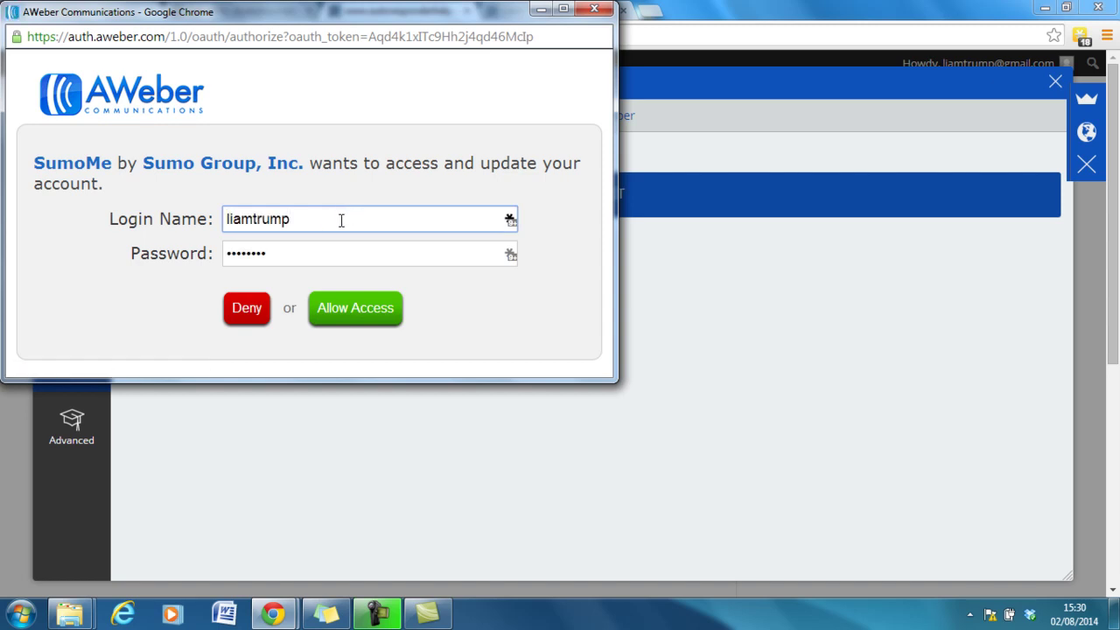
left_click(379, 317)
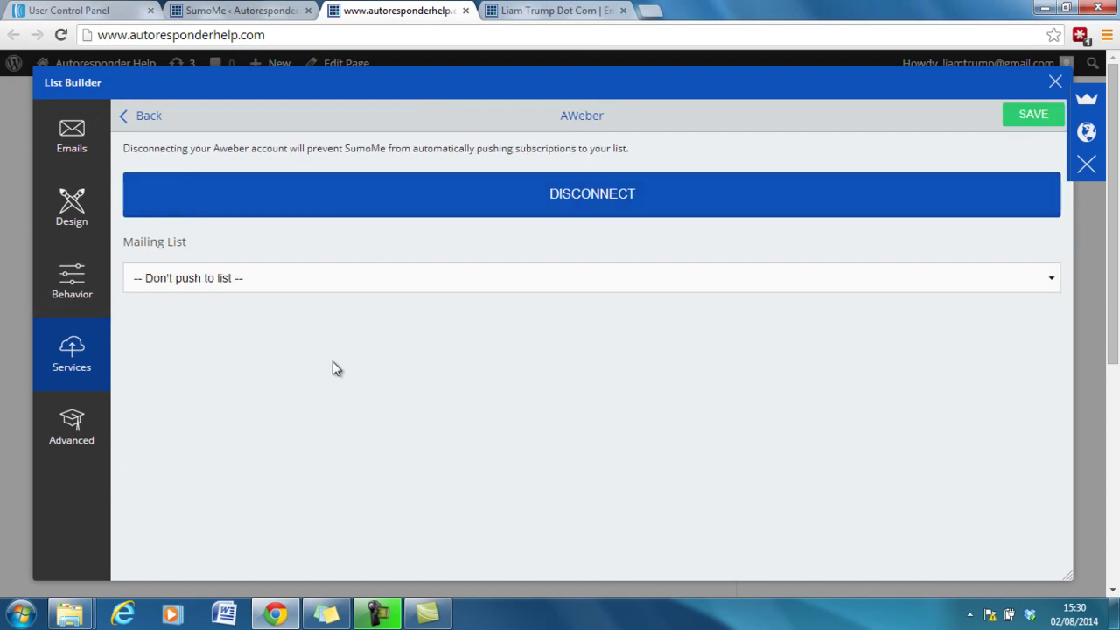
left_click(223, 280)
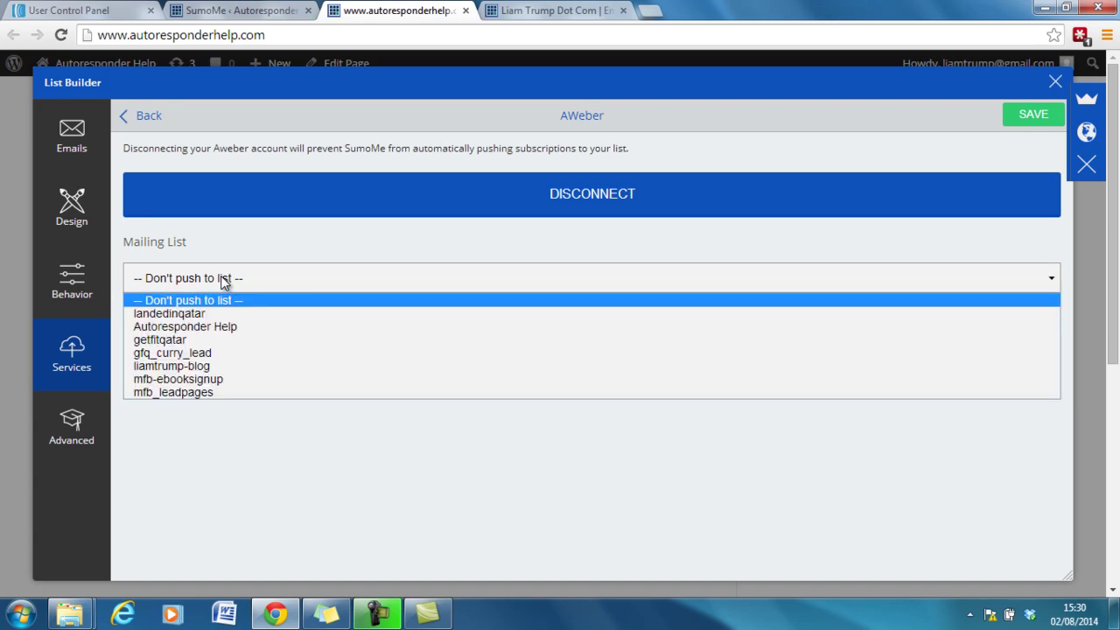
left_click(193, 329)
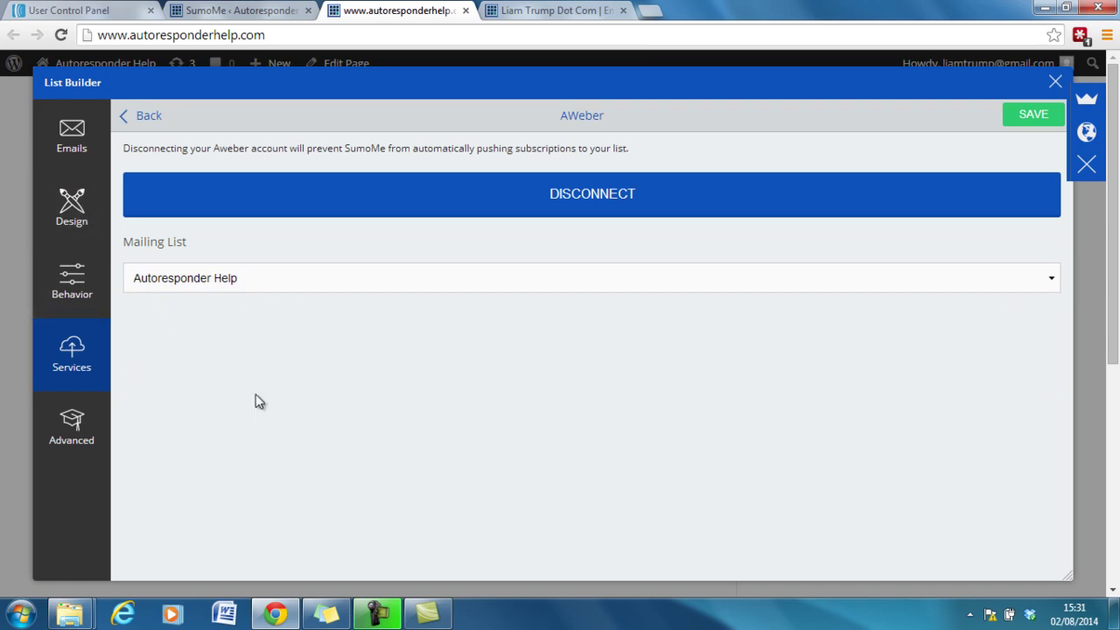
On the Design page, preview the Graph and Swag templates, then revert to Default.
left_click(96, 205)
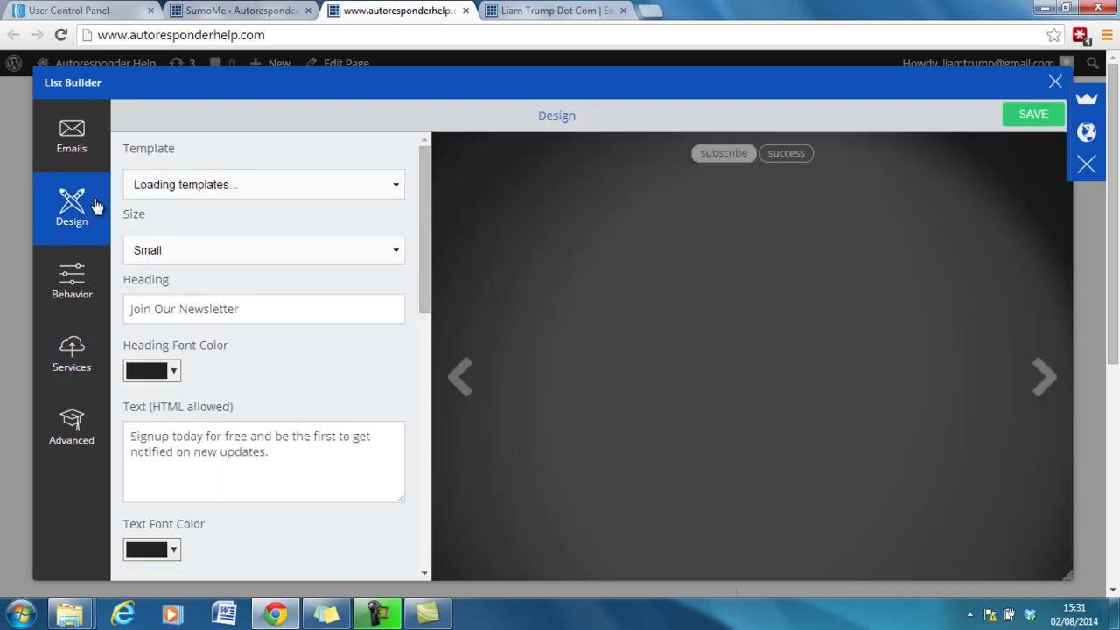
left_click(380, 194)
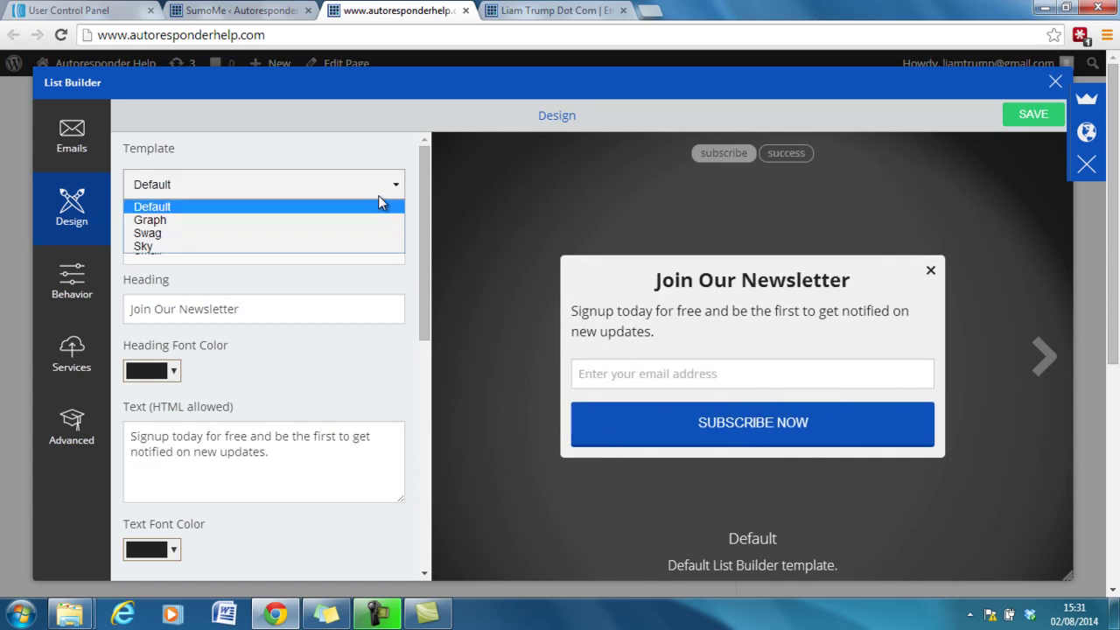
left_click(341, 219)
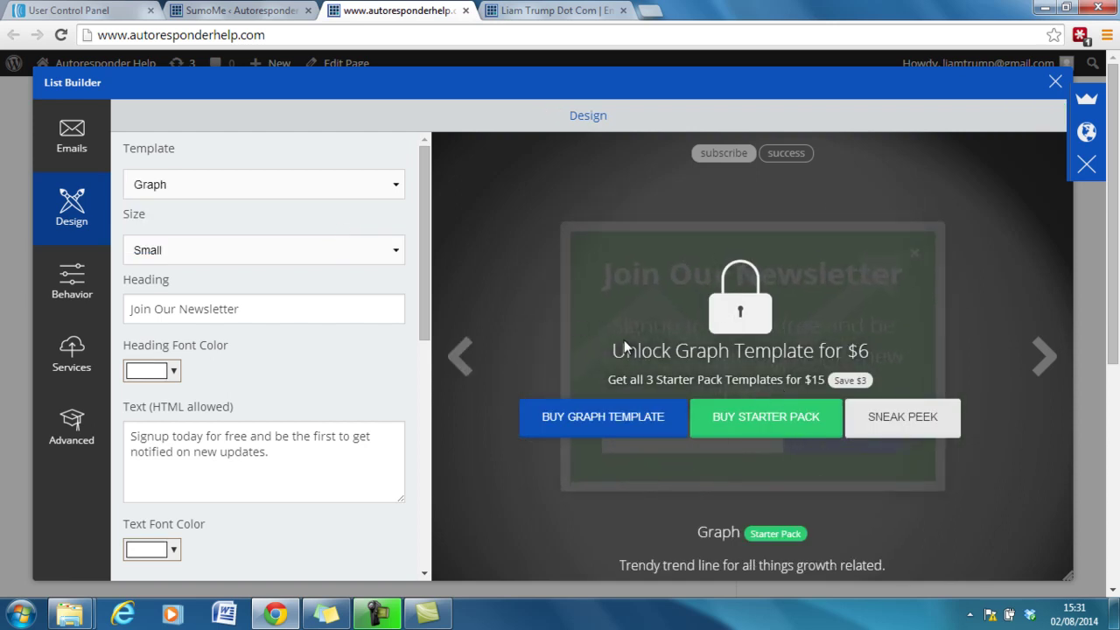
left_click(246, 193)
left_click(232, 236)
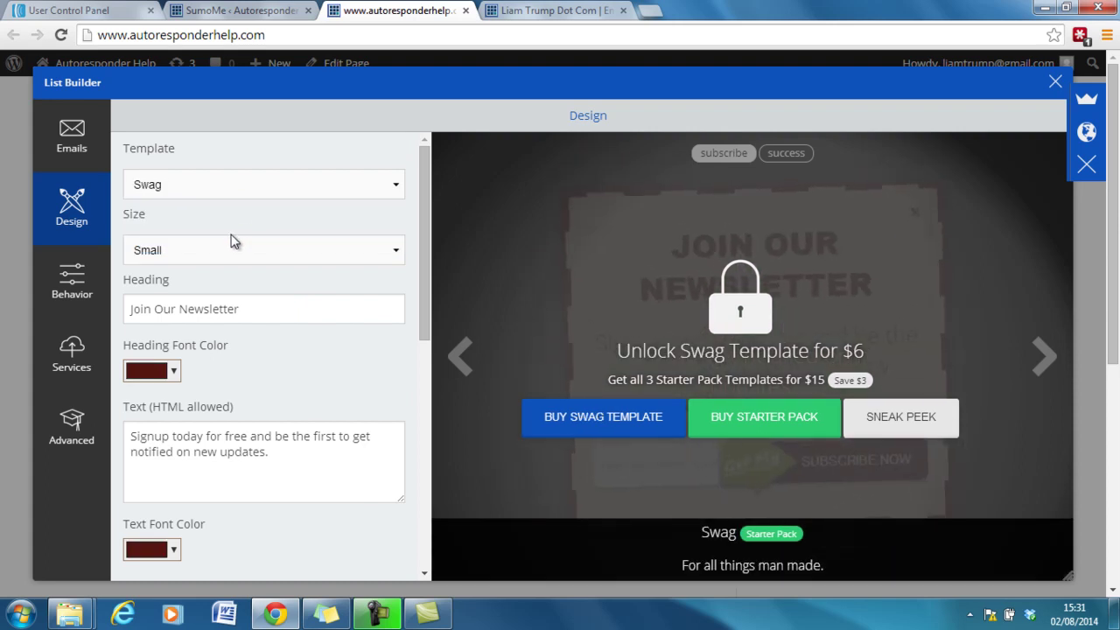
left_click(238, 192)
left_click(237, 207)
Change the popup heading to 'Like What Your Reading?'.
triple_click(225, 324)
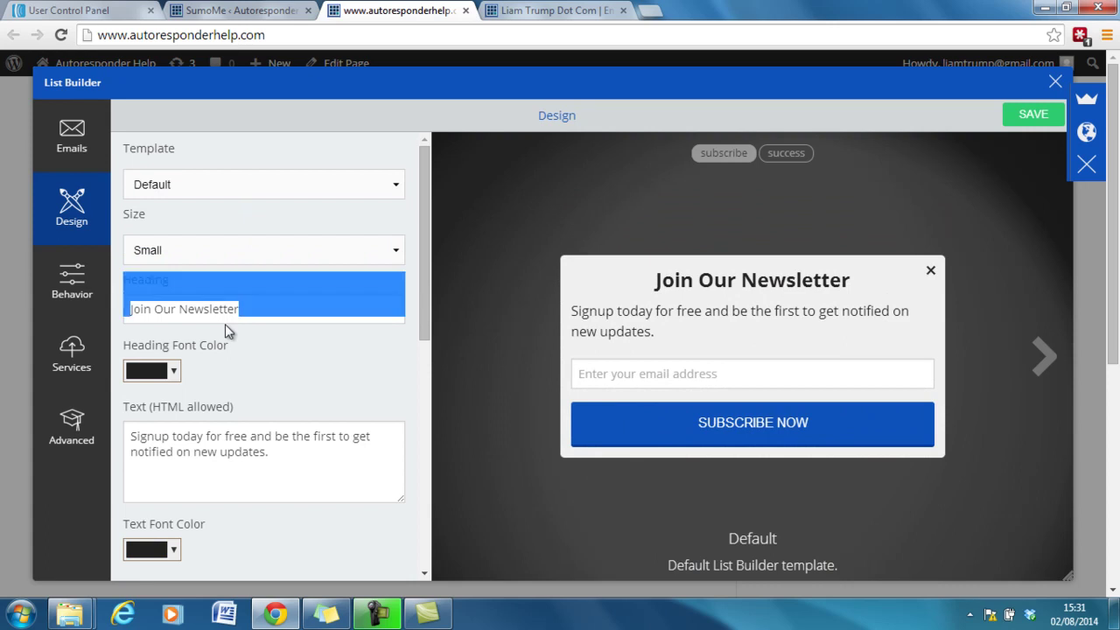
triple_click(226, 320)
type("Li")
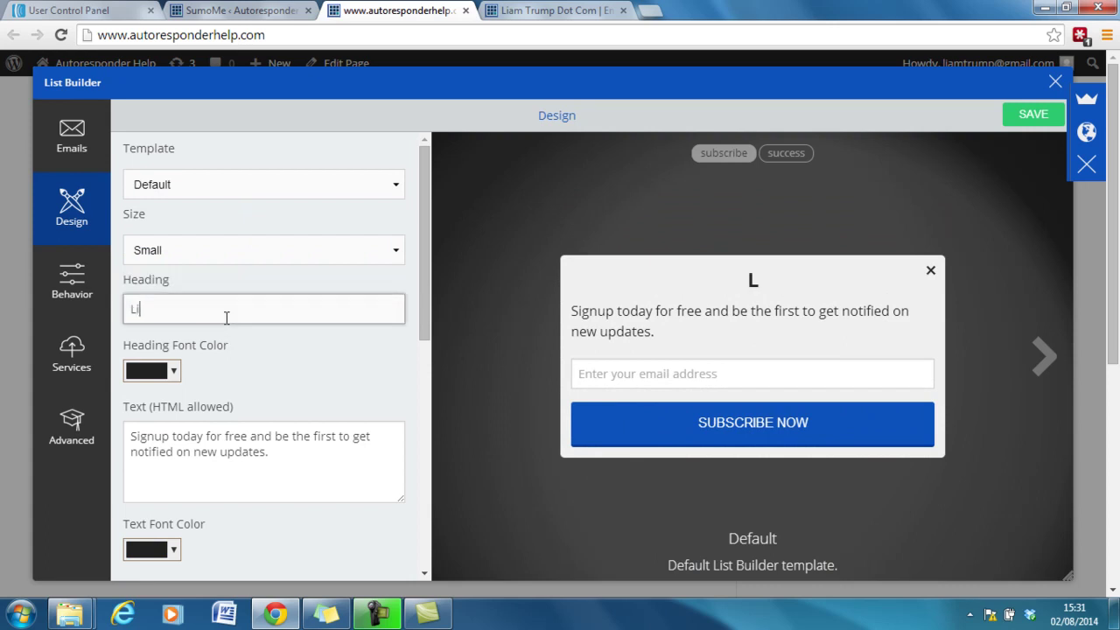
type("ke What ")
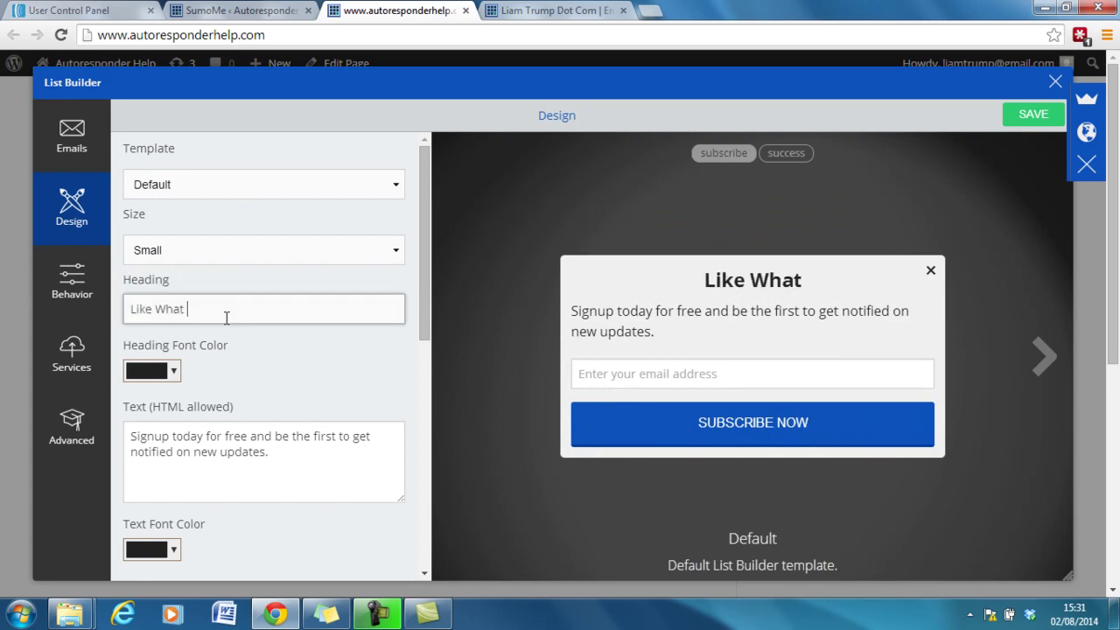
type("Your Readin")
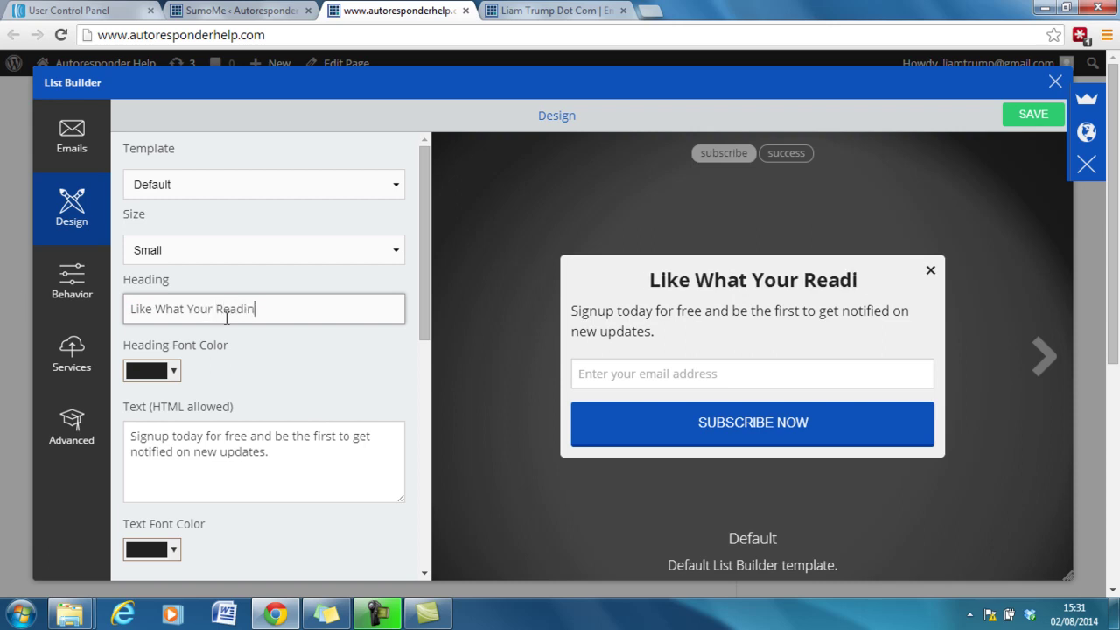
type("g?")
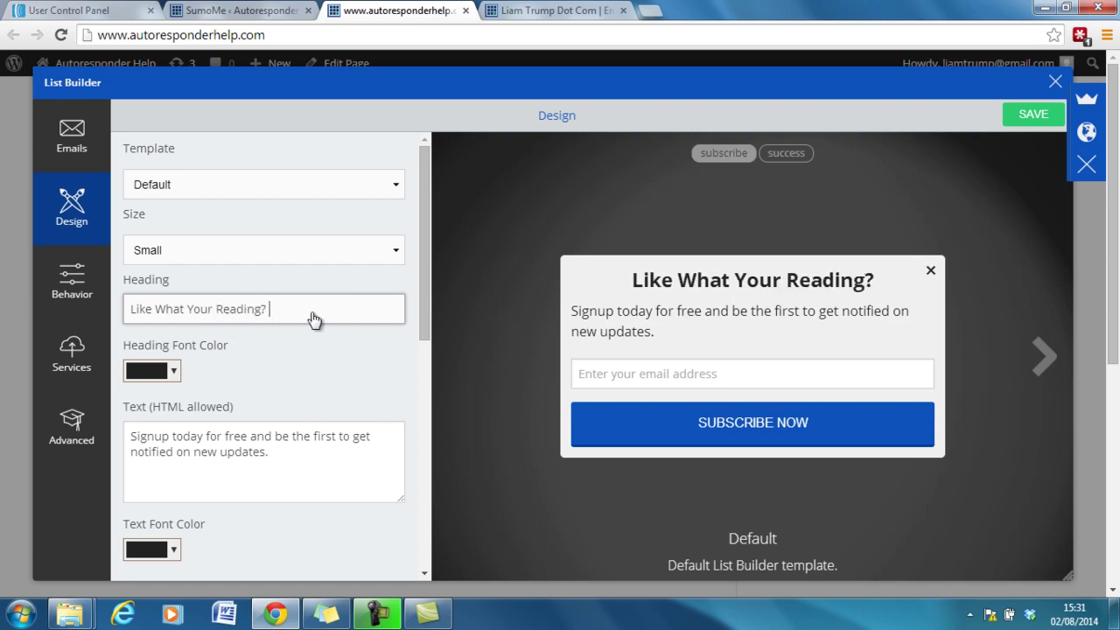
Replace 'updates.' at the end of the popup body text with 'posts & video tutorials.'.
left_click(303, 462)
key("ctrl+a")
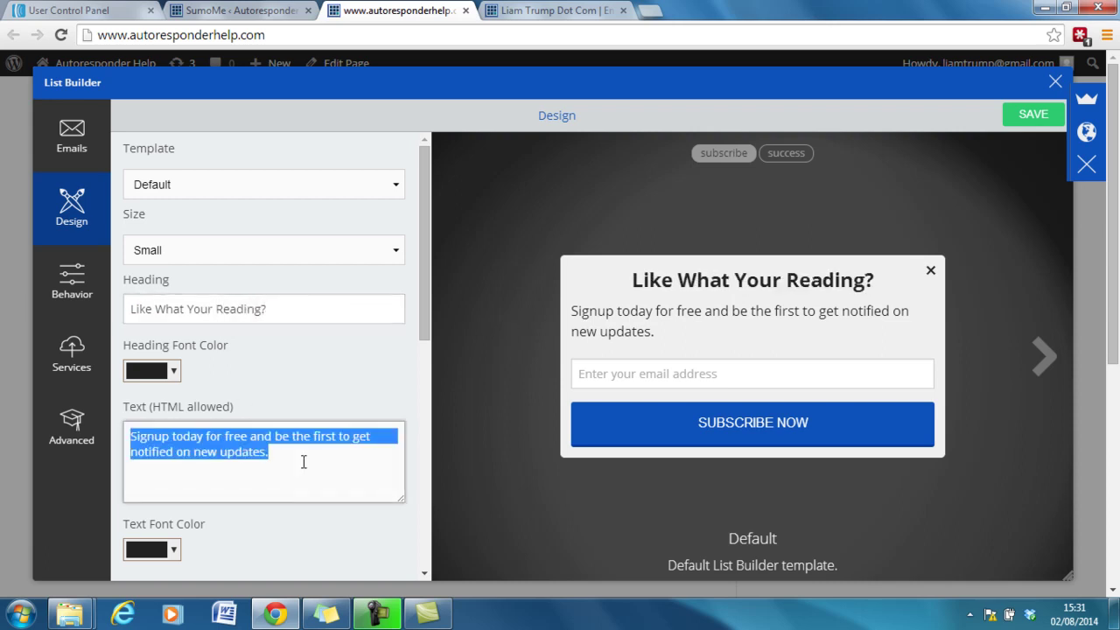
left_click(286, 447)
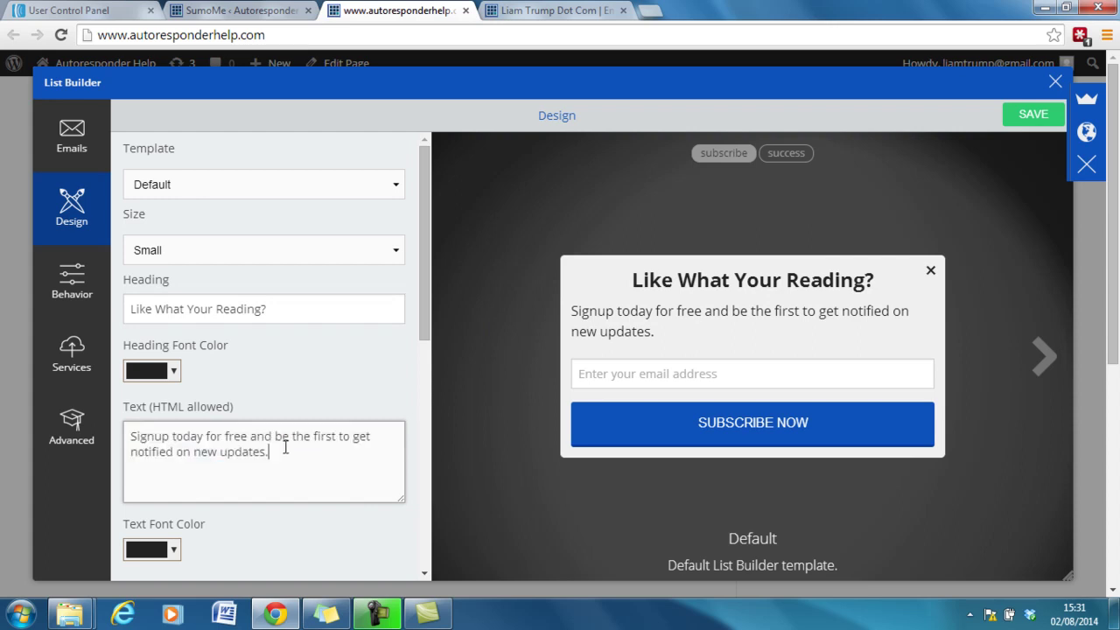
left_click_drag(281, 447, 220, 452)
key("BackSpace")
type("posts ")
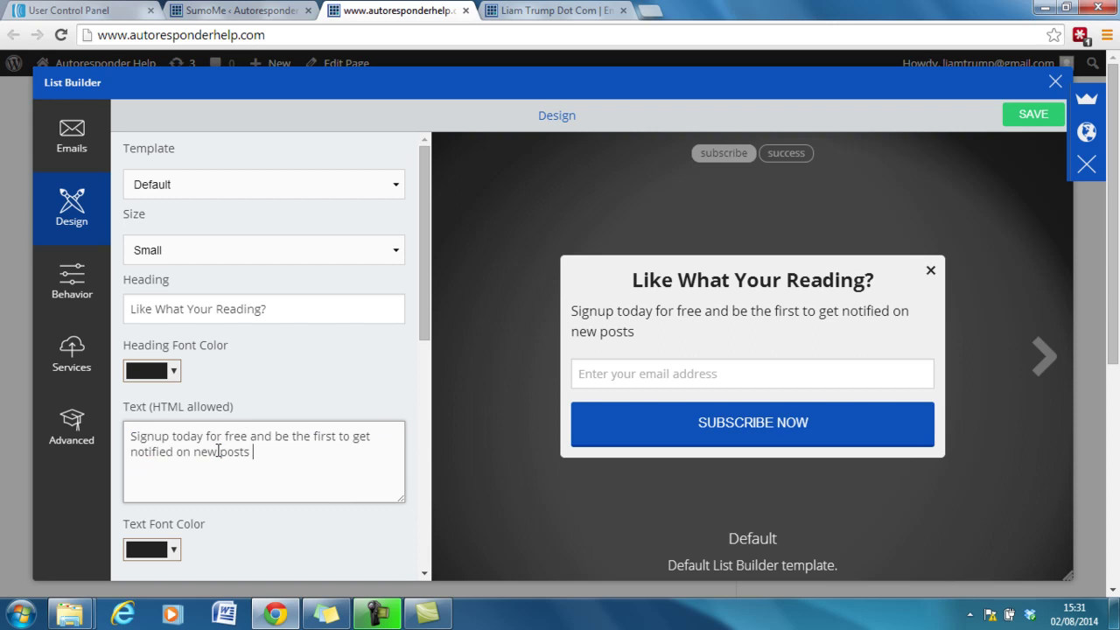
type("& video Tutorials")
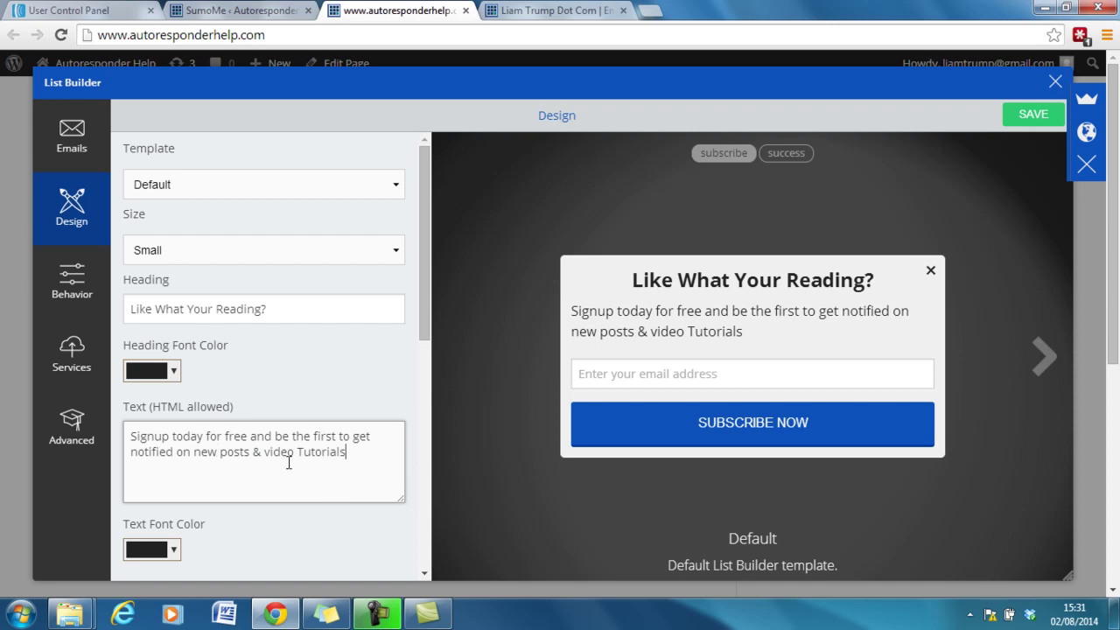
key("BackSpace")
type("t")
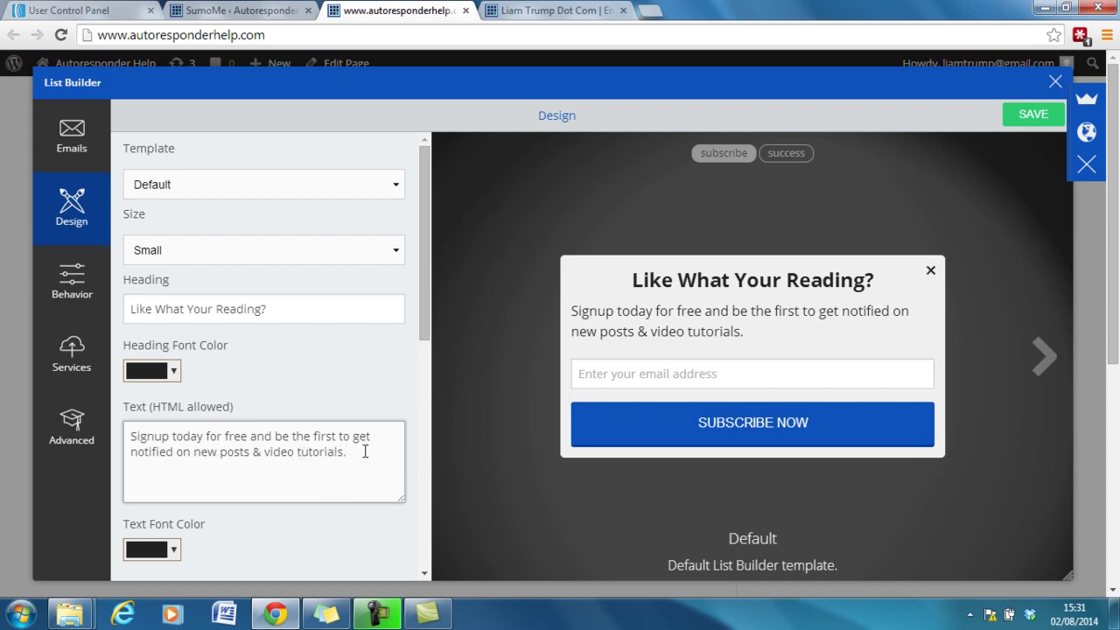
left_click_drag(425, 338, 419, 485)
Change the popup button label to "Get Notified".
scroll(419, 486, "down", 1)
double_click(240, 281)
key("ctrl+a")
type("Get I")
type("nst")
key("BackSpace")
type("st")
key("BackSpace")
key("BackSpace")
key("BackSpace")
key("BackSpace")
key("BackSpace")
type("N")
key("BackSpace")
type("Notig")
key("BackSpace")
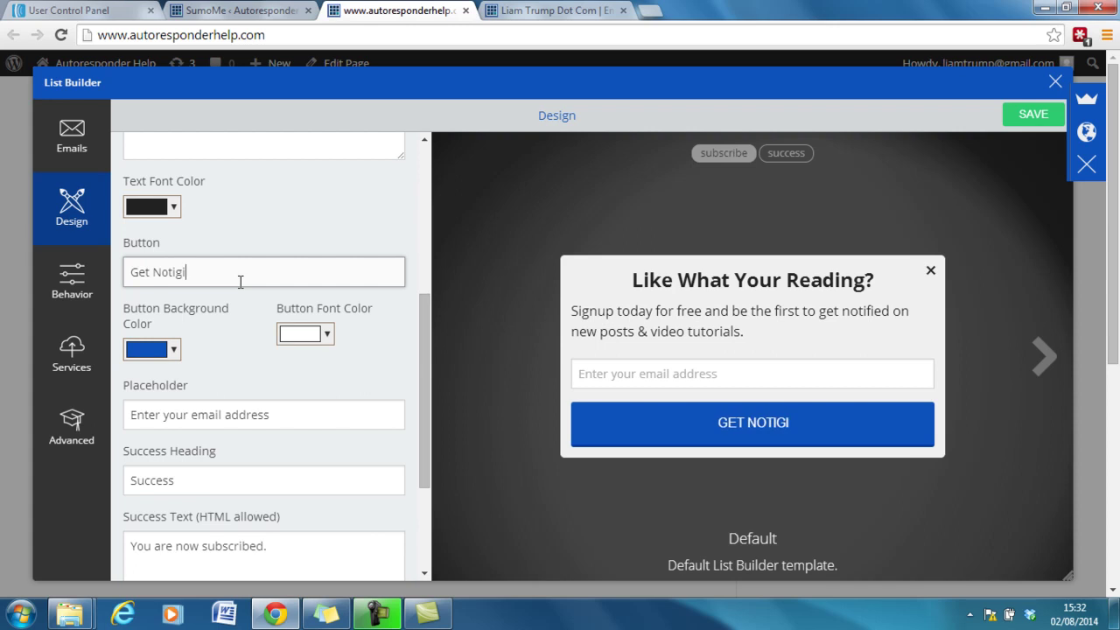
type("fied")
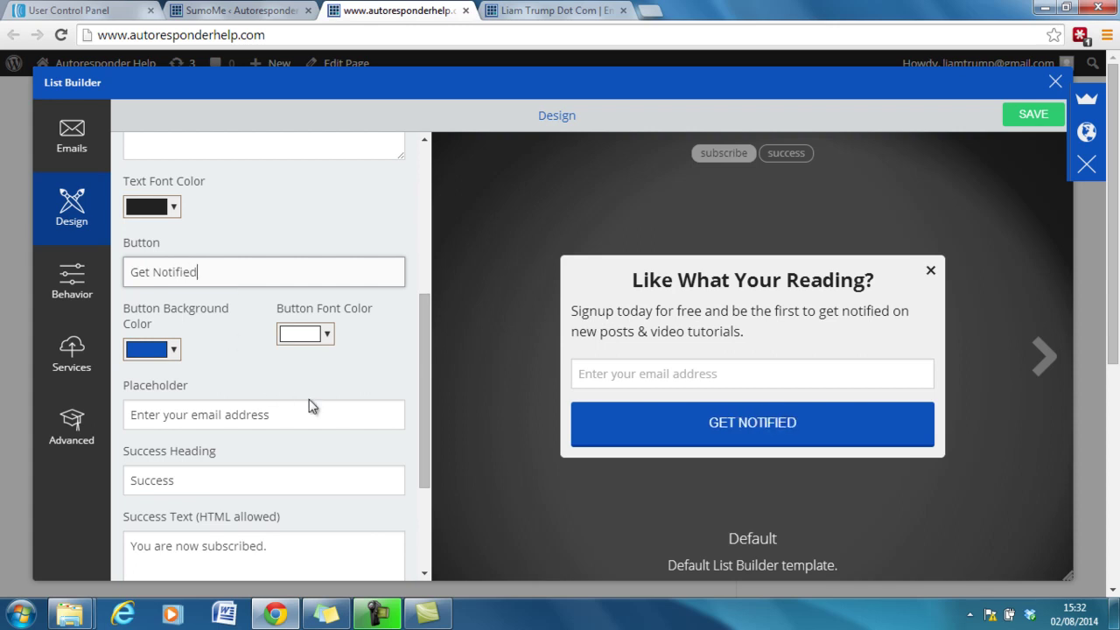
Append "Please Confirm Your Subscription In Your Email" to the Success Text.
left_click(306, 408)
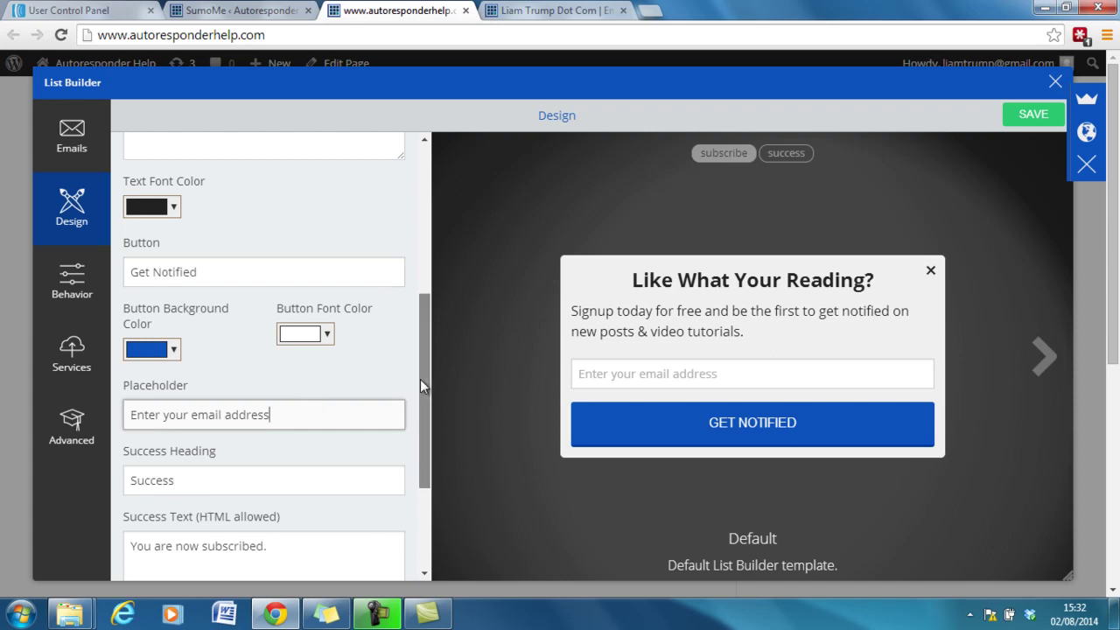
left_click_drag(420, 379, 421, 472)
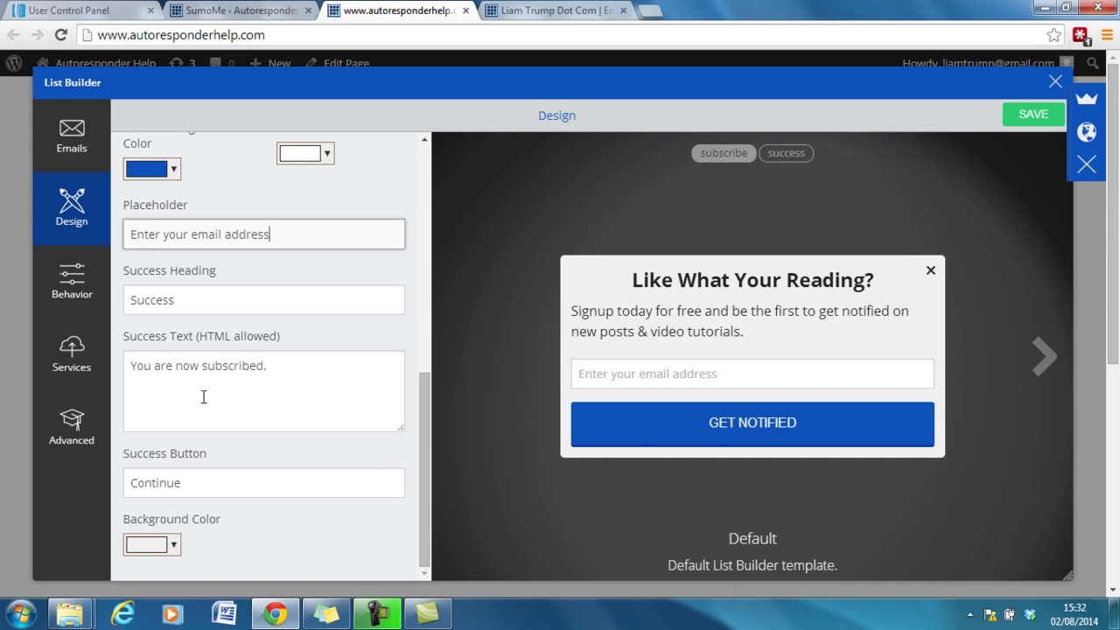
left_click(303, 364)
type("Please Confirm you")
key("BackSpace")
key("BackSpace")
key("BackSpace")
type("YOur")
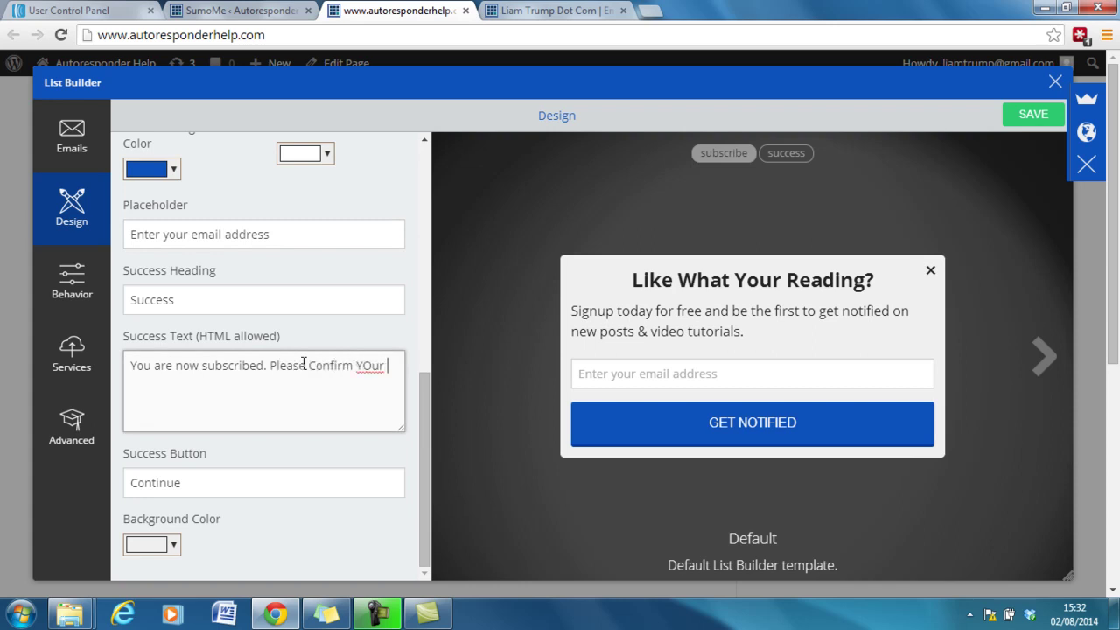
key("BackSpace")
key("BackSpace")
key("BackSpace")
key("BackSpace")
key("BackSpace")
type("Your Subscription In Your Email")
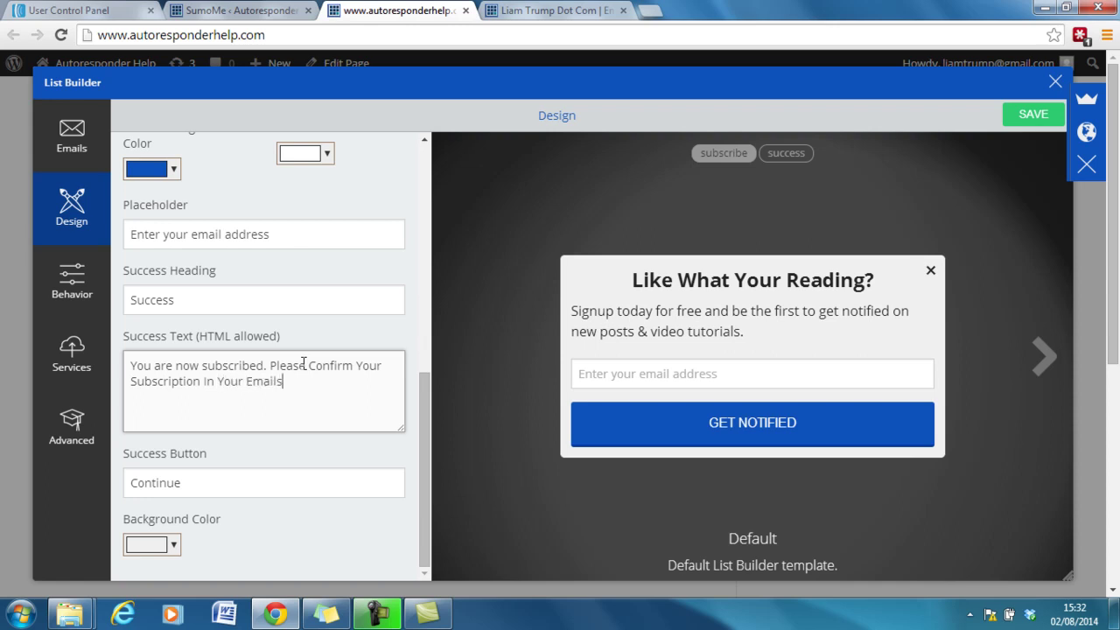
Set the popup background to lime green (#67fb00) and save the design.
left_click(165, 547)
left_click_drag(237, 401, 240, 397)
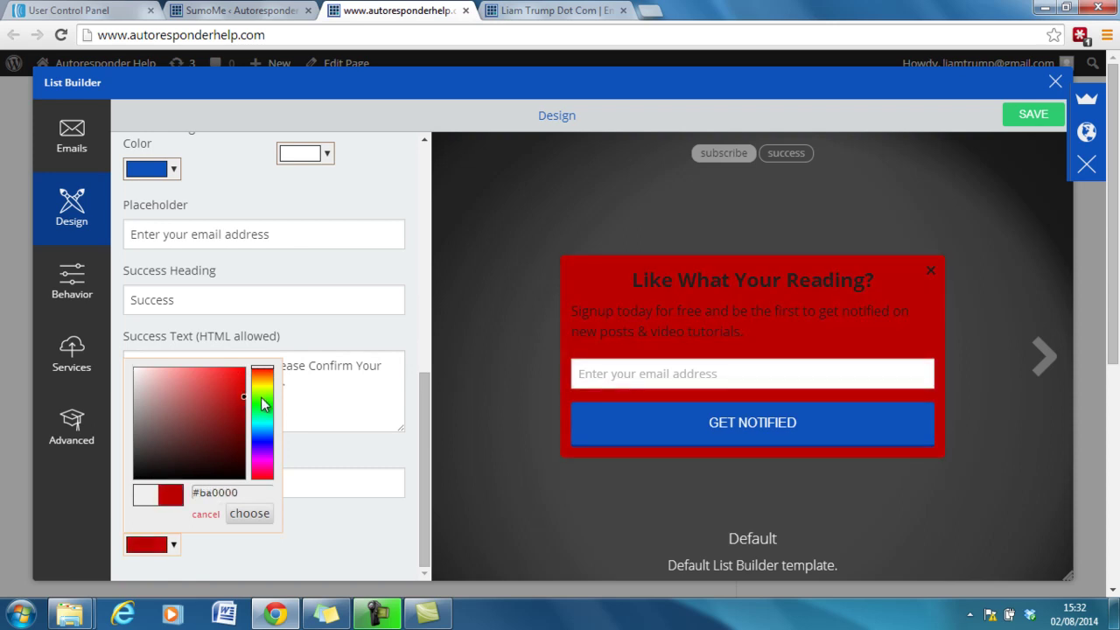
left_click(260, 396)
mouse_move(236, 399)
left_mouse_down()
mouse_move(250, 380)
mouse_move(245, 358)
mouse_move(207, 358)
mouse_move(250, 377)
left_mouse_up()
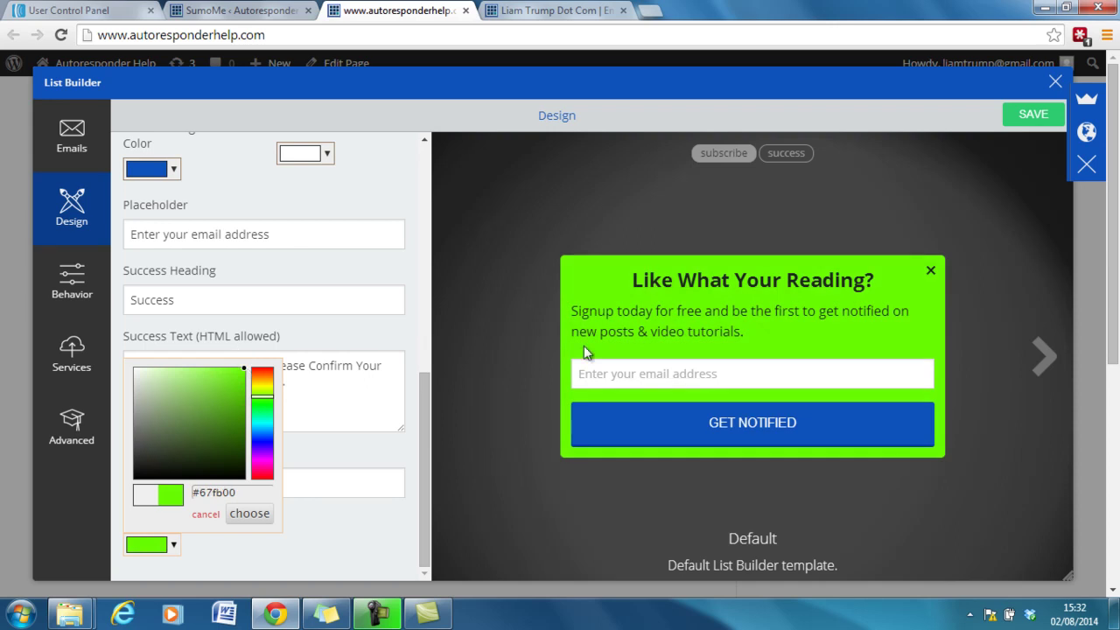
left_click(410, 477)
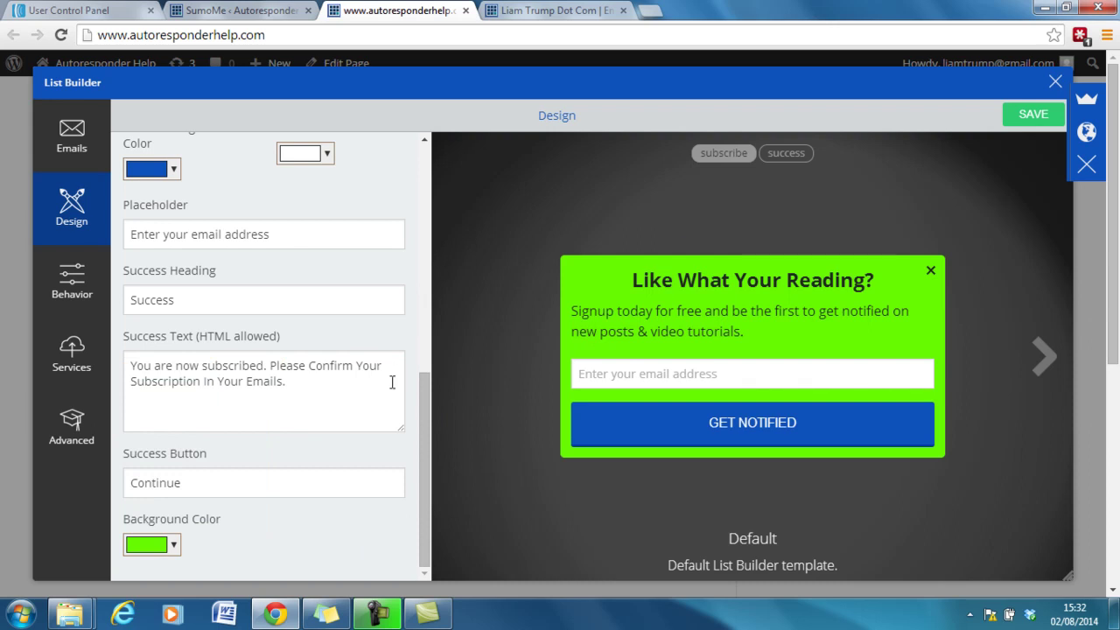
left_click_drag(420, 420, 420, 256)
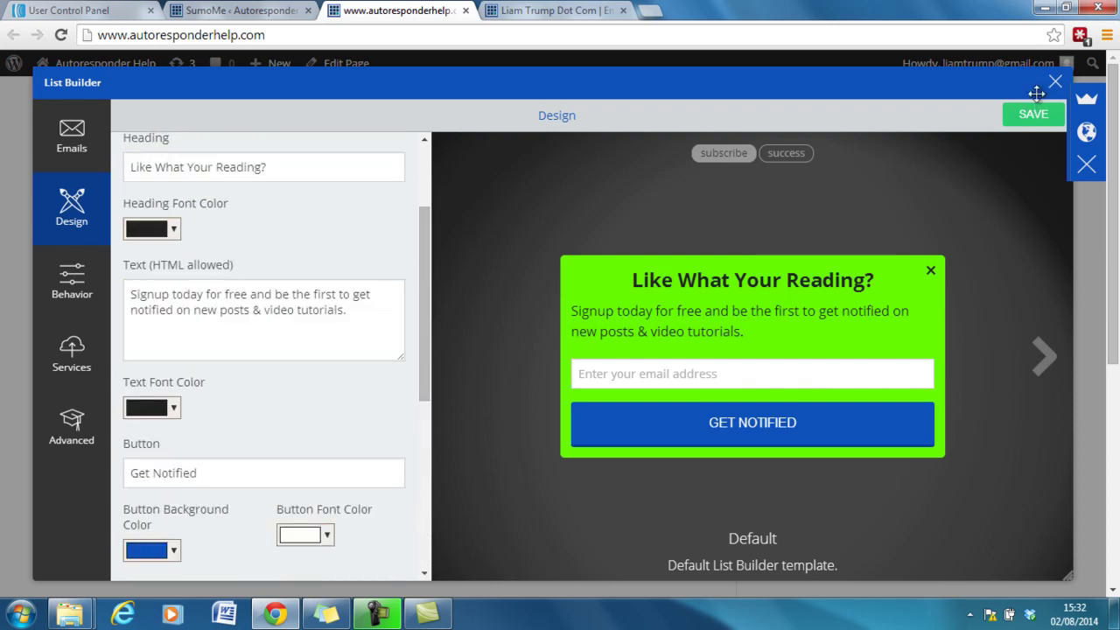
left_click(1028, 118)
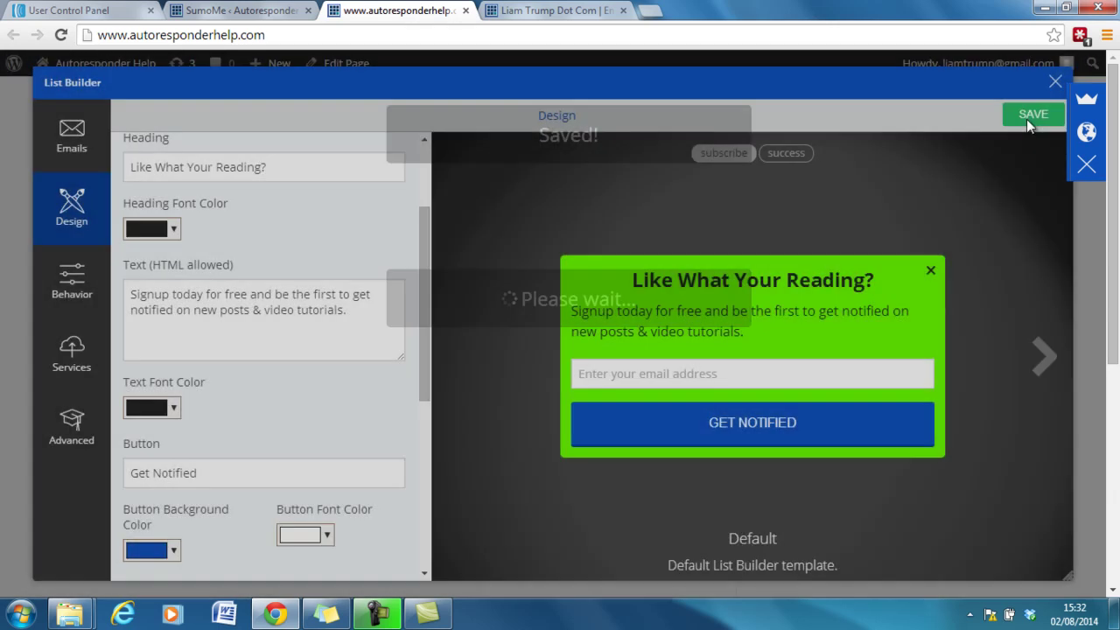
In the Behavior settings, set the popup display Mode to Smart.
left_click(77, 294)
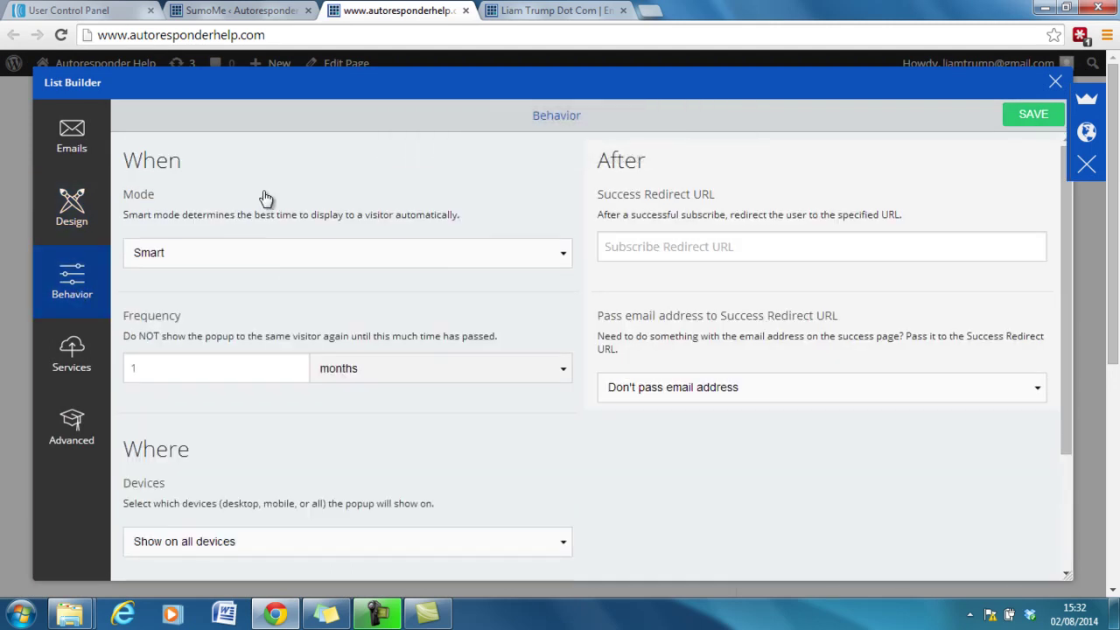
left_click(262, 251)
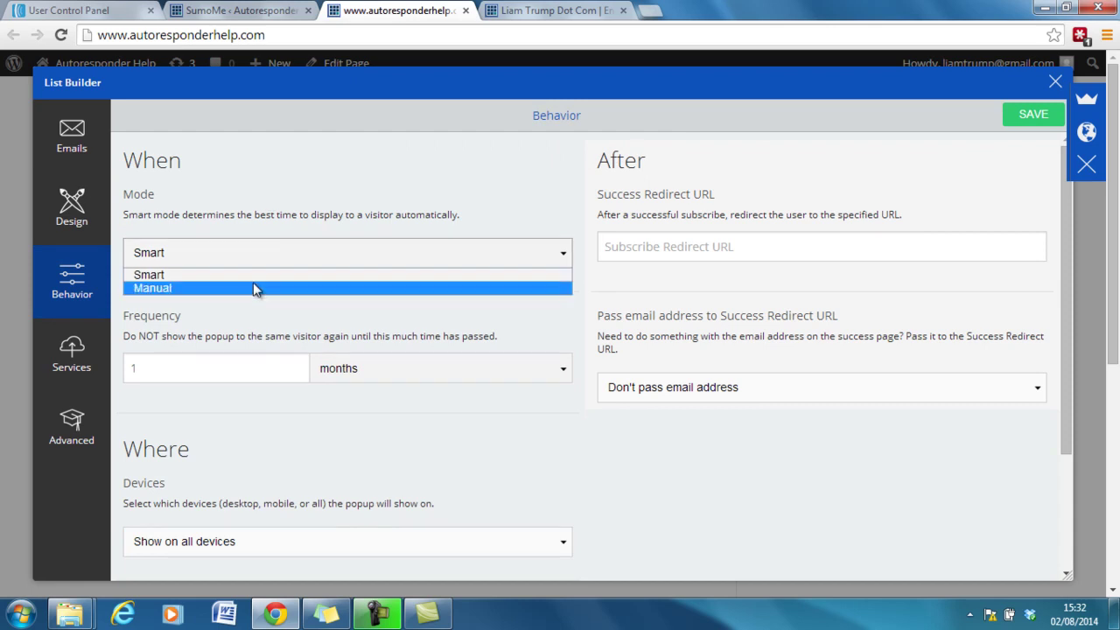
left_click(253, 298)
left_click(263, 268)
left_click(260, 289)
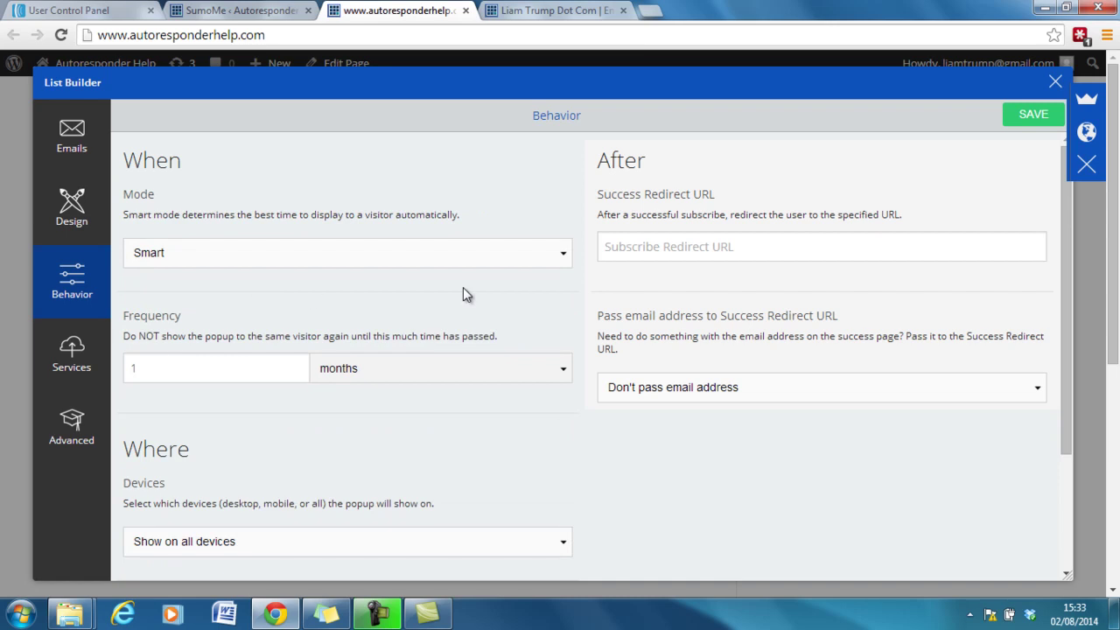
left_click_drag(1064, 219, 1063, 263)
Change the Frequency unit to days, keep all devices, and save the behaviour settings.
left_click(247, 302)
left_click(364, 302)
left_click(353, 358)
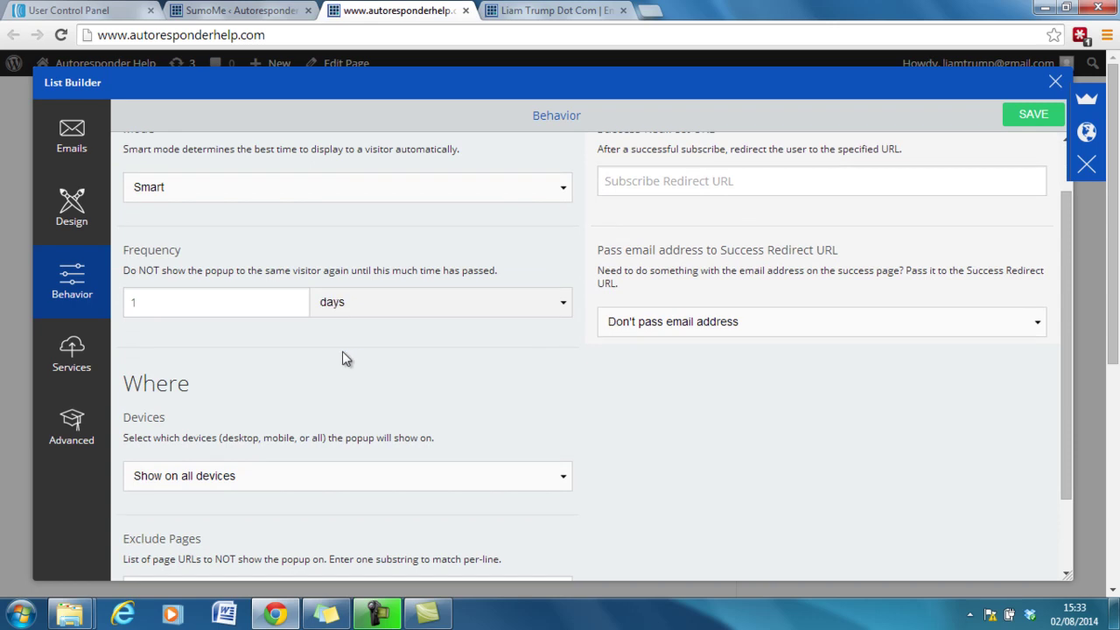
left_click_drag(1069, 305, 1066, 425)
left_click(349, 386)
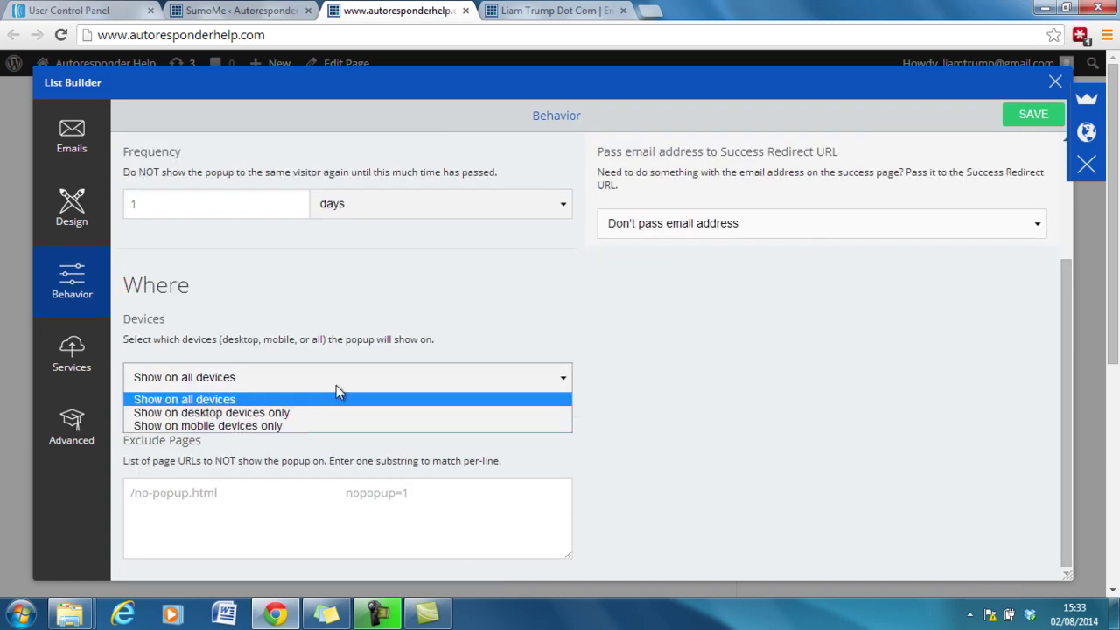
left_click(337, 399)
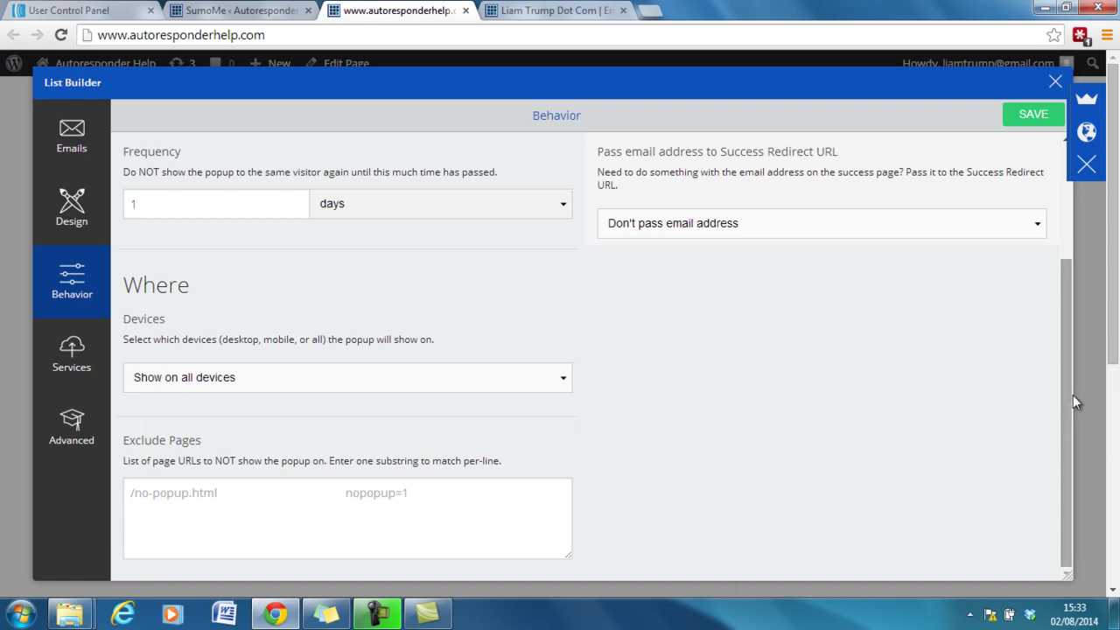
left_click_drag(1073, 394, 1078, 234)
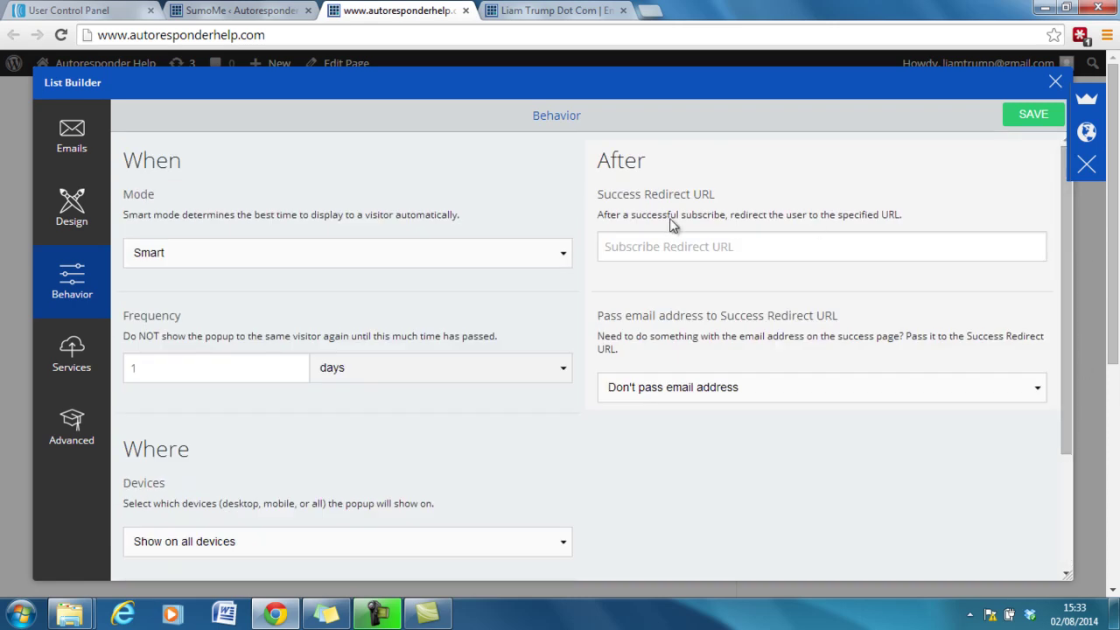
left_click(666, 248)
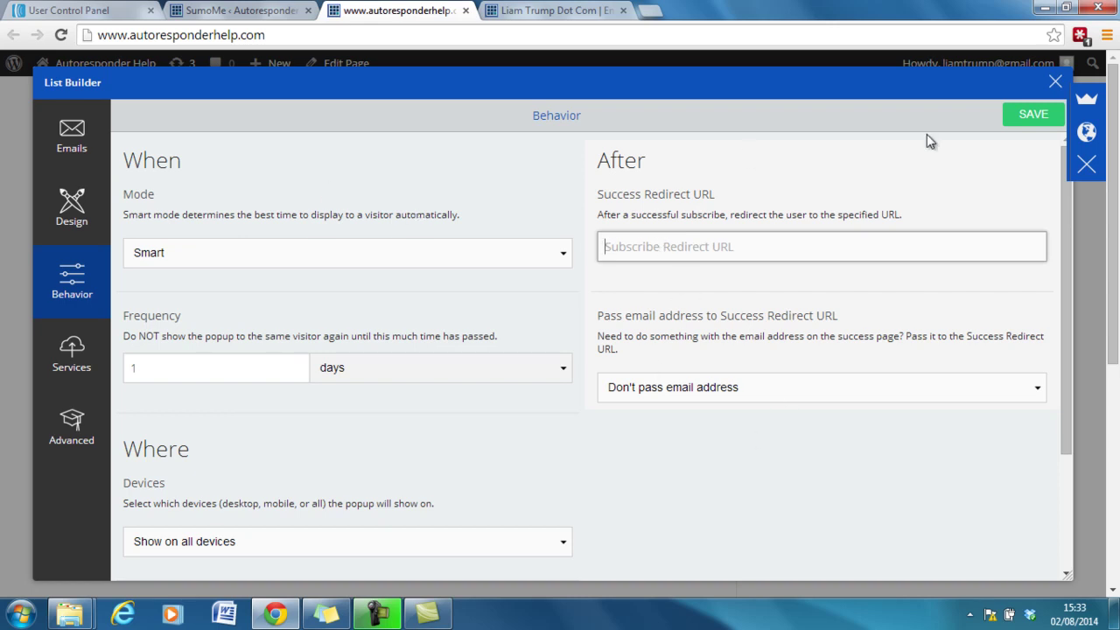
left_click(1033, 115)
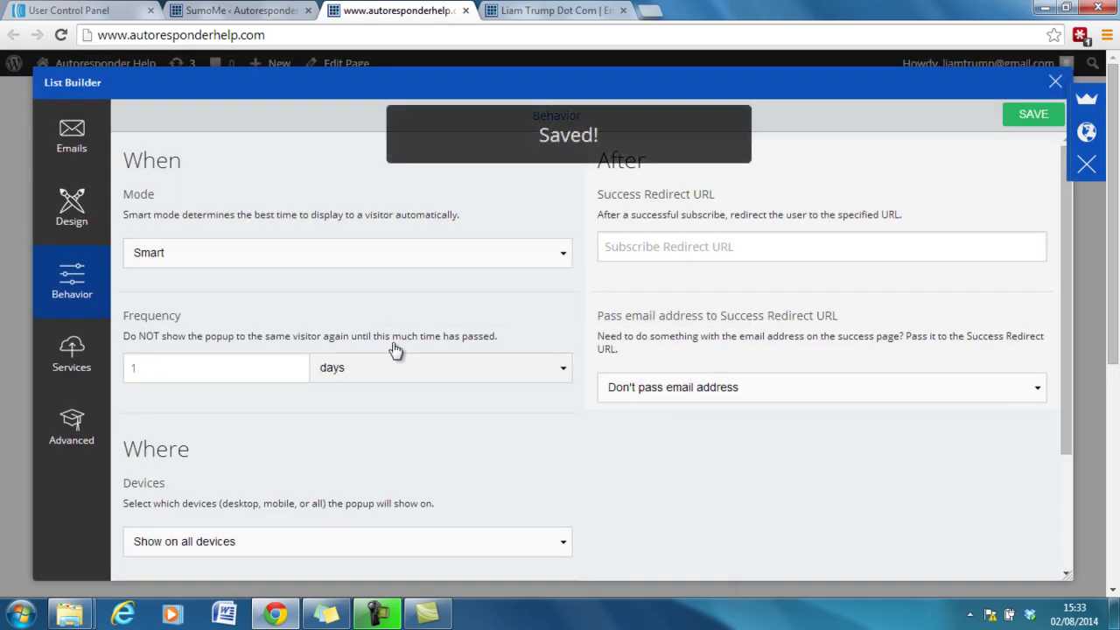
Close the List Builder editor, reload the site and browse the Sample Page and Home.
left_click(1055, 81)
left_click(60, 35)
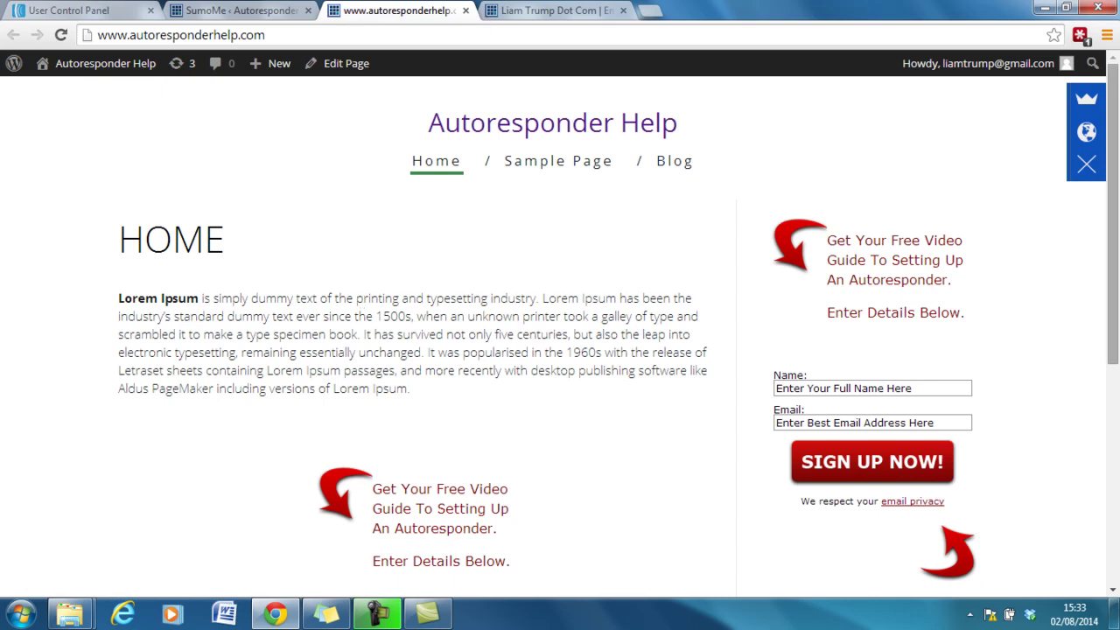
left_click_drag(1114, 269, 1117, 487)
scroll(875, 350, "up", 5)
left_click(535, 163)
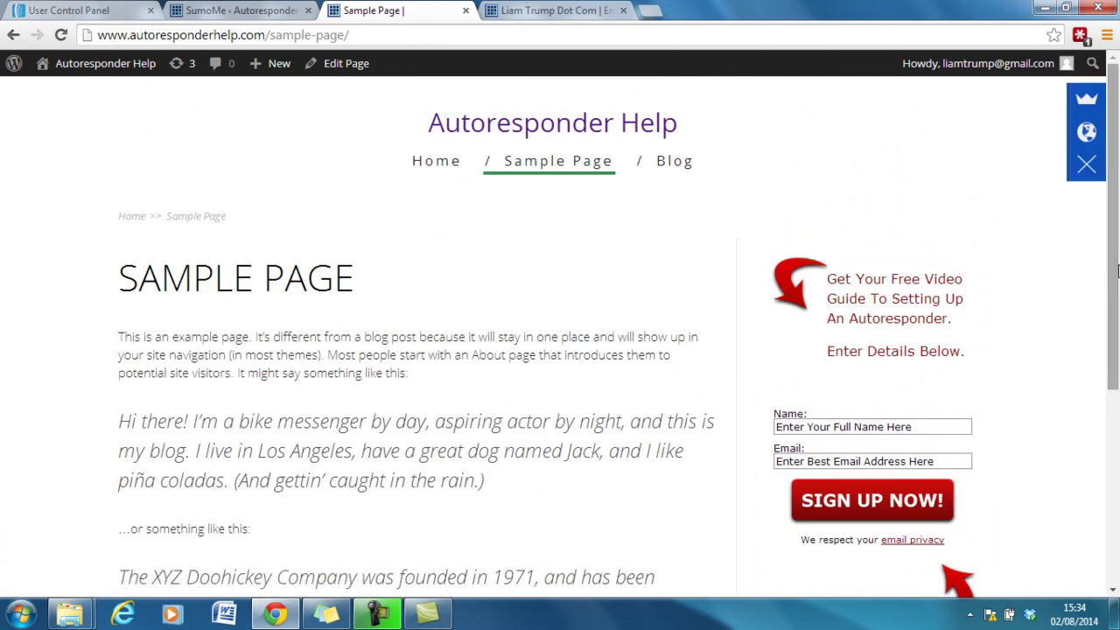
scroll(851, 304, "down", 4)
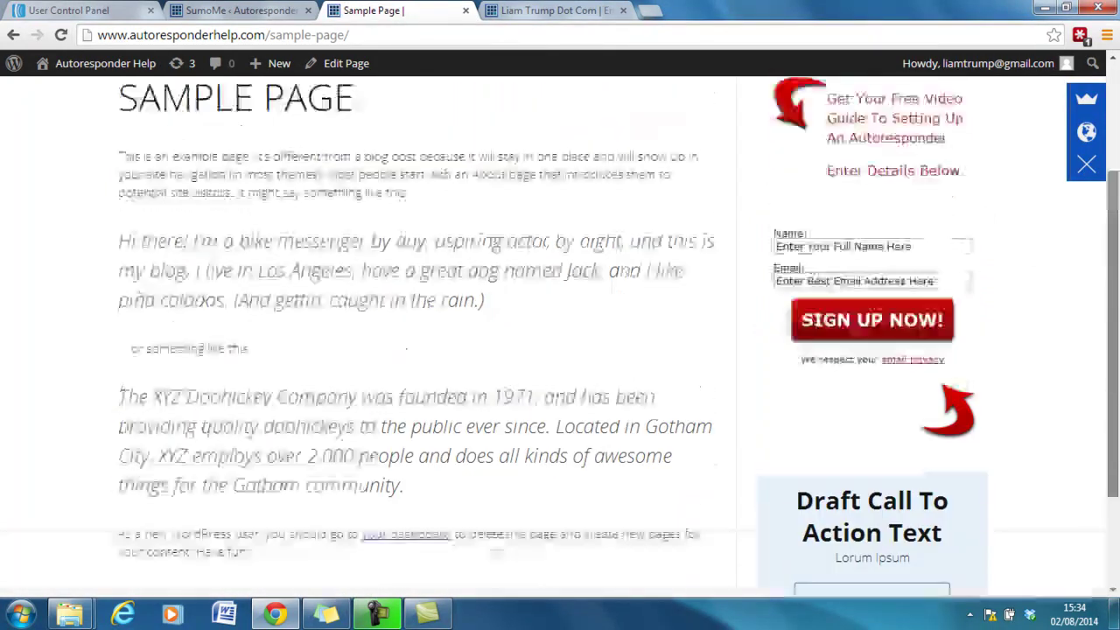
scroll(618, 215, "up", 4)
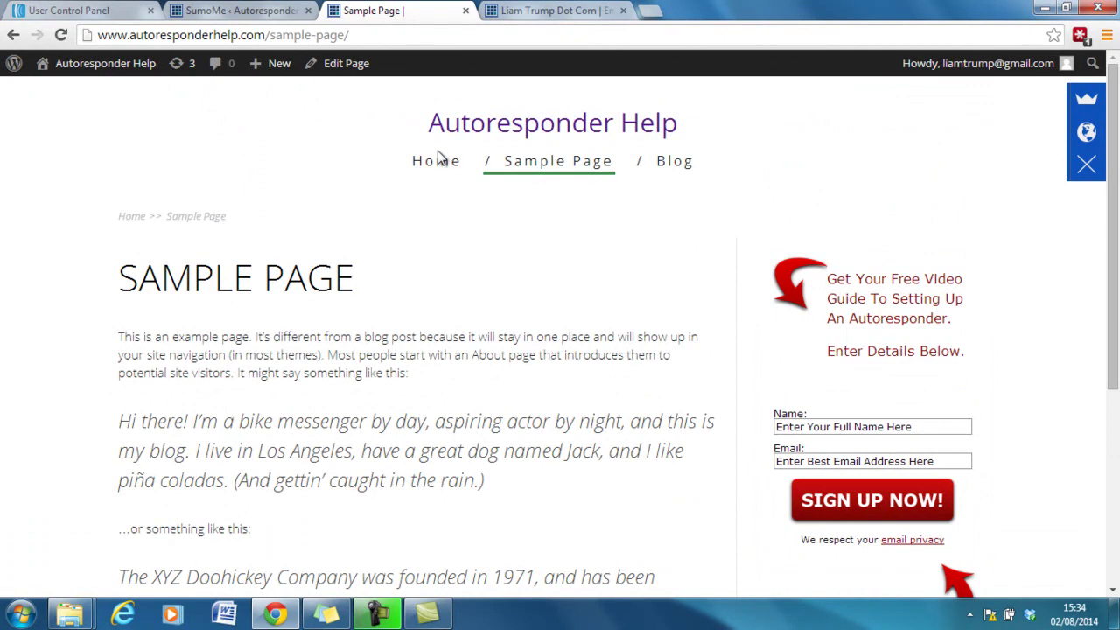
double_click(441, 162)
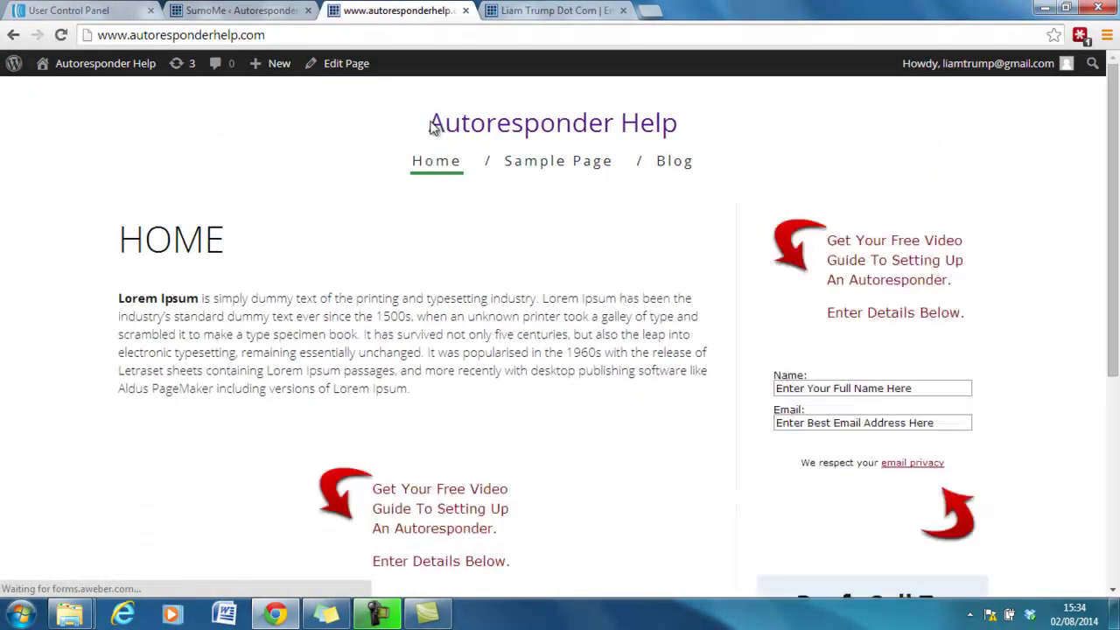
Log out of WordPress and revisit Autoresponder Help as a guest to see the popup.
mouse_move(962, 72)
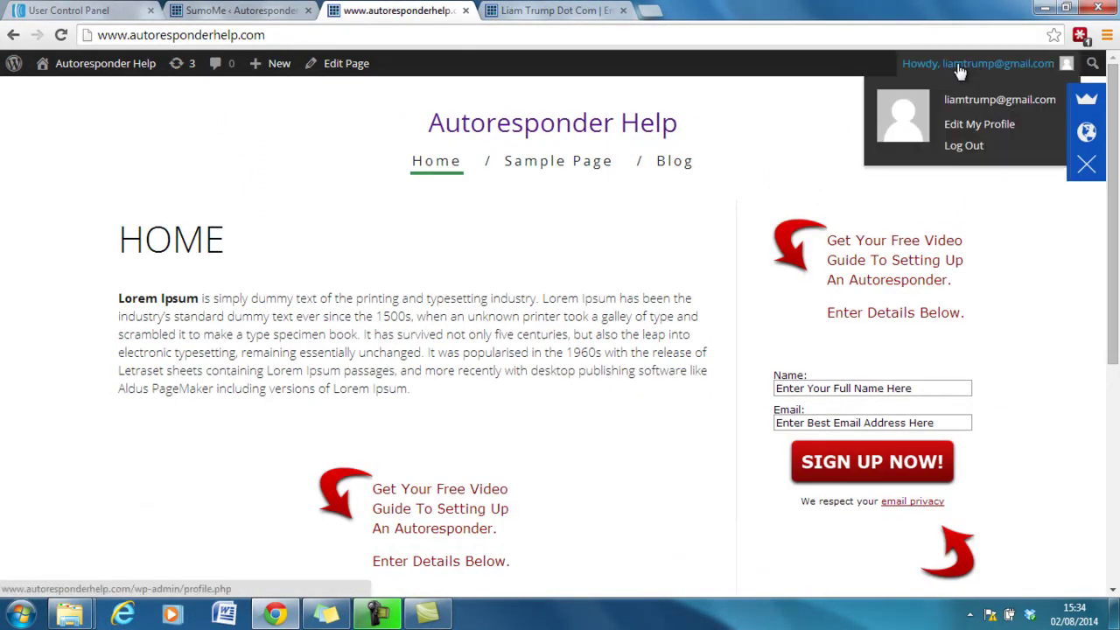
left_click(963, 147)
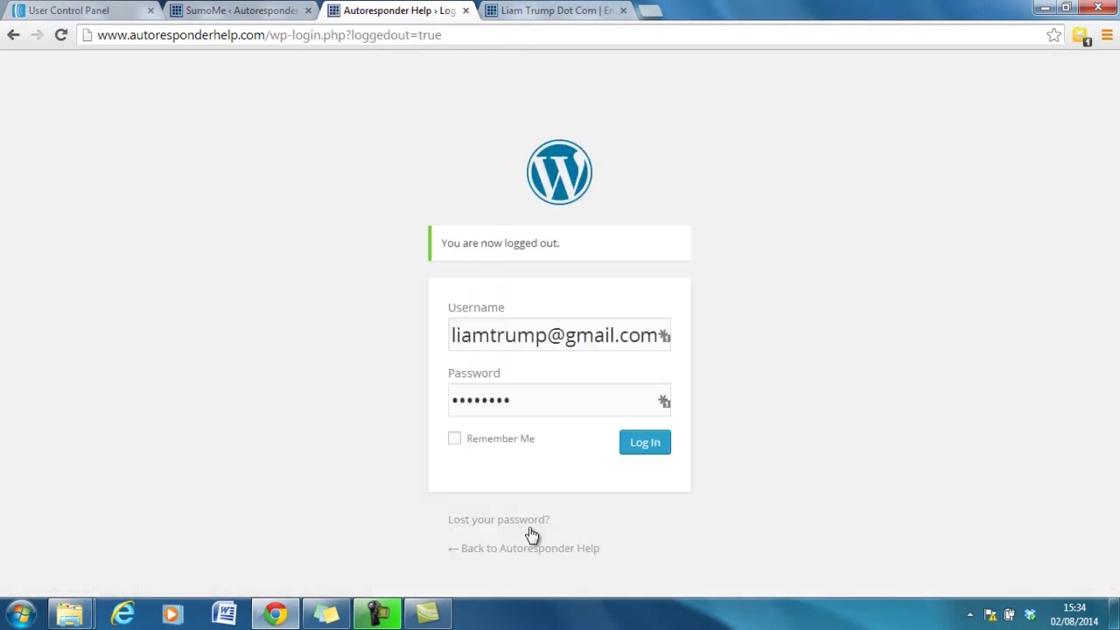
left_click(519, 551)
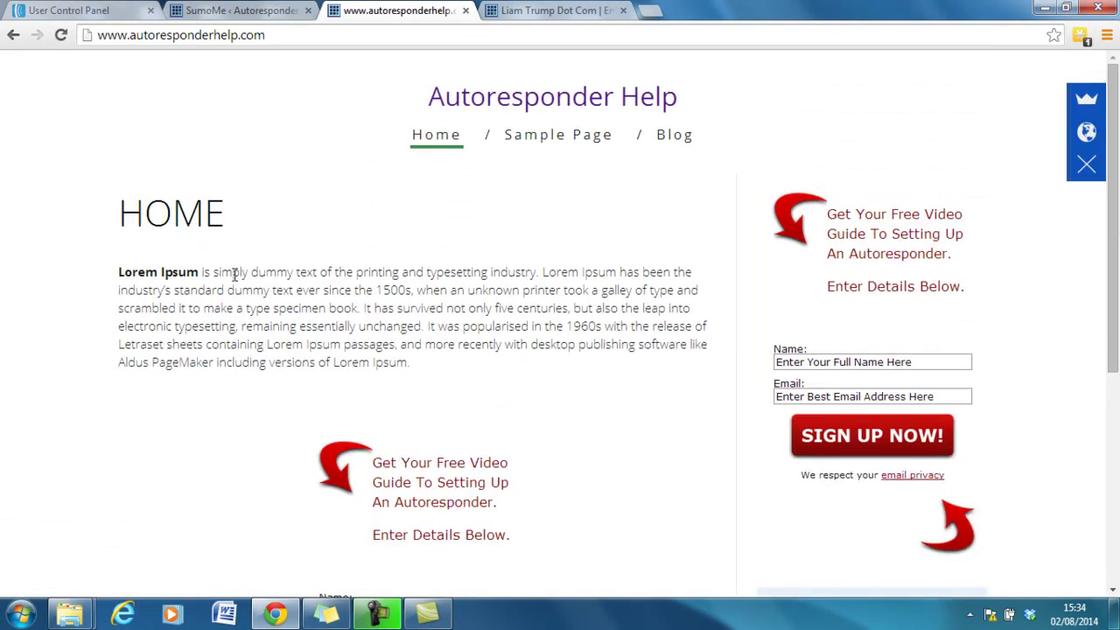
left_click_drag(1113, 271, 1115, 510)
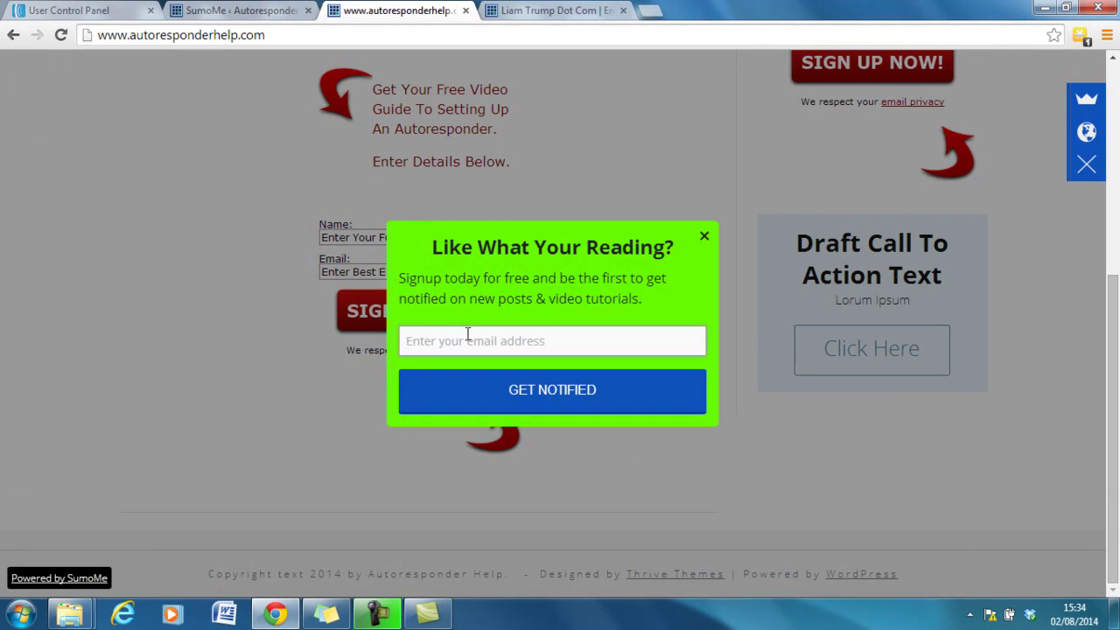
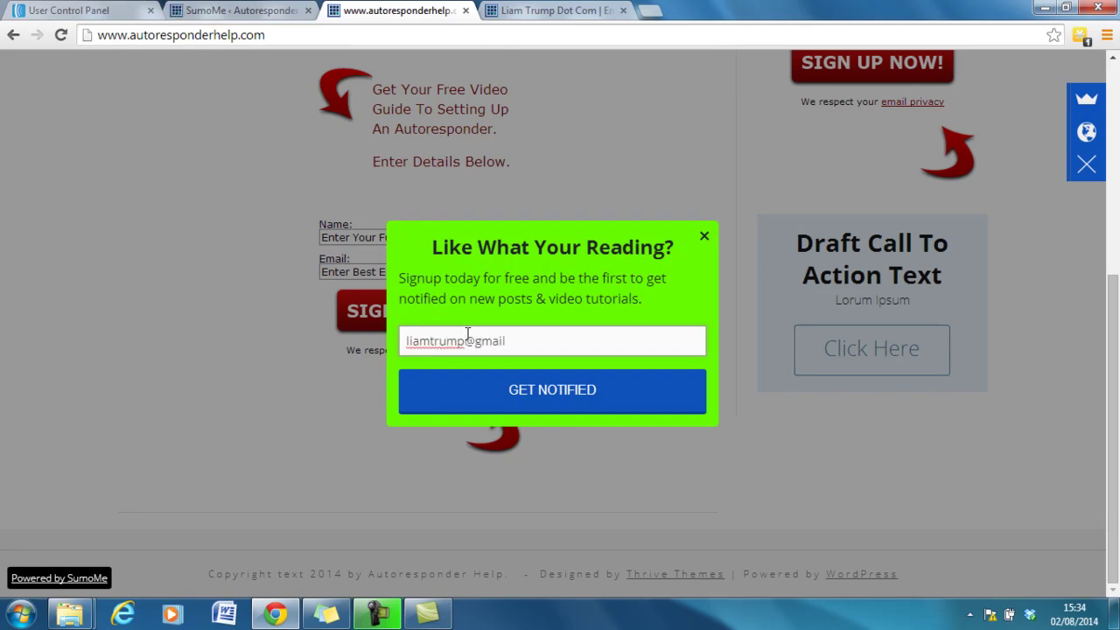
Enter a test email address in the popup, submit with Get Notified, and dismiss Success.
left_click(584, 393)
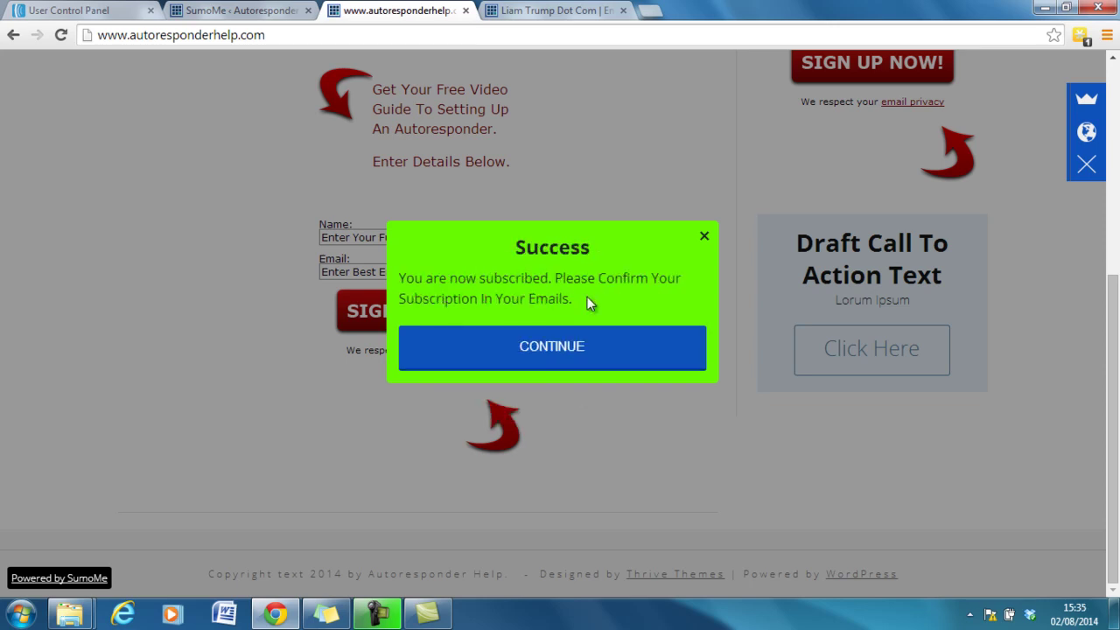
left_click(577, 356)
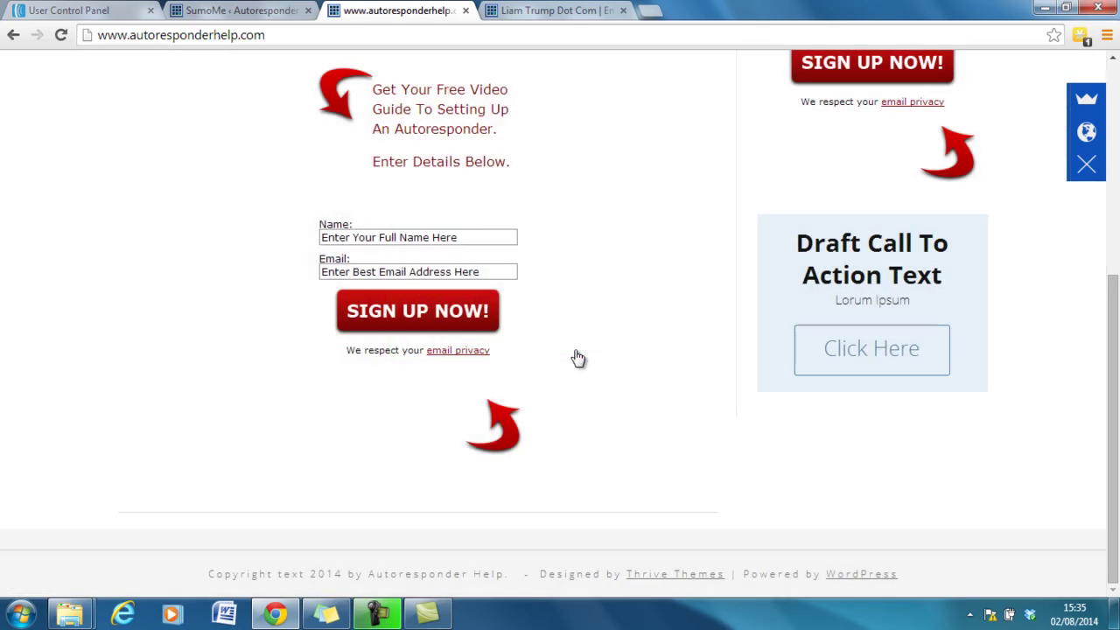
left_click_drag(1113, 367, 1117, 109)
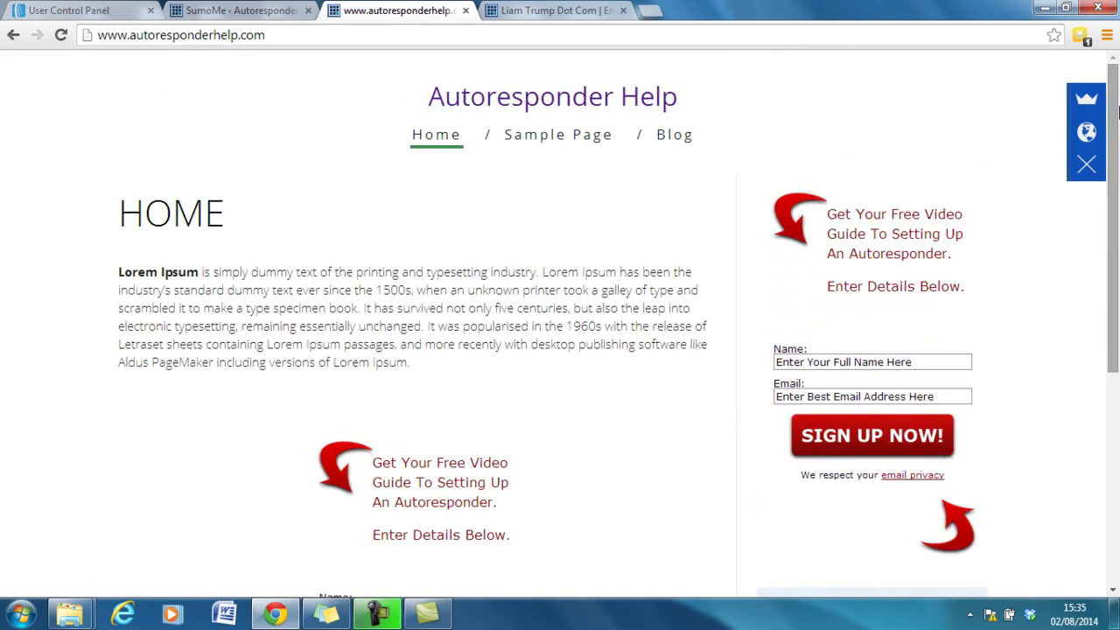
left_click(1088, 132)
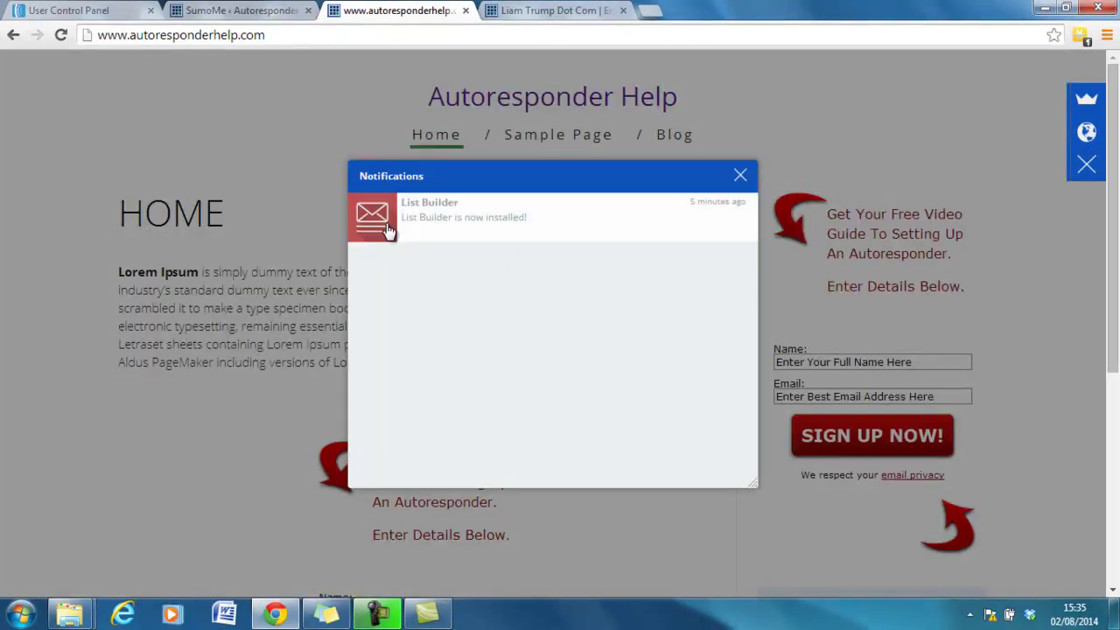
left_click(1087, 98)
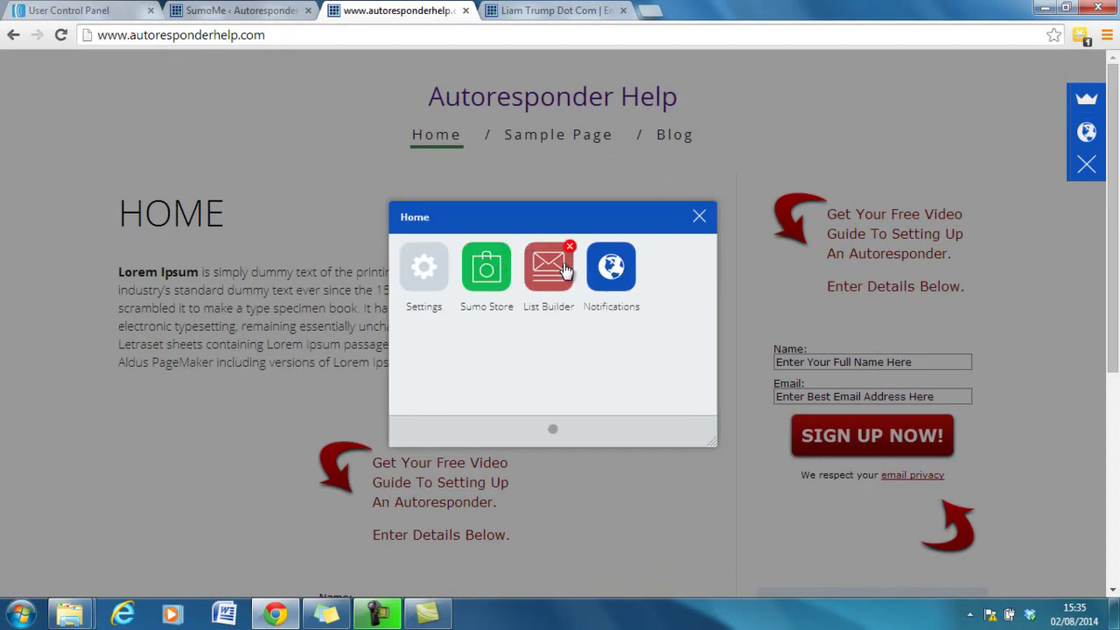
left_click(528, 282)
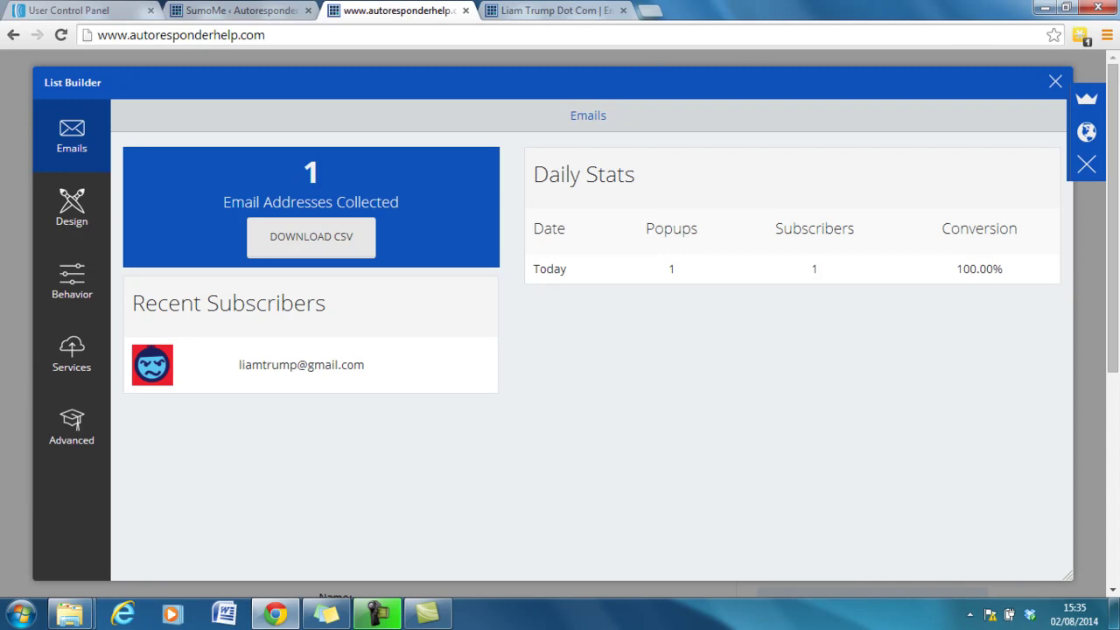
left_click(1056, 82)
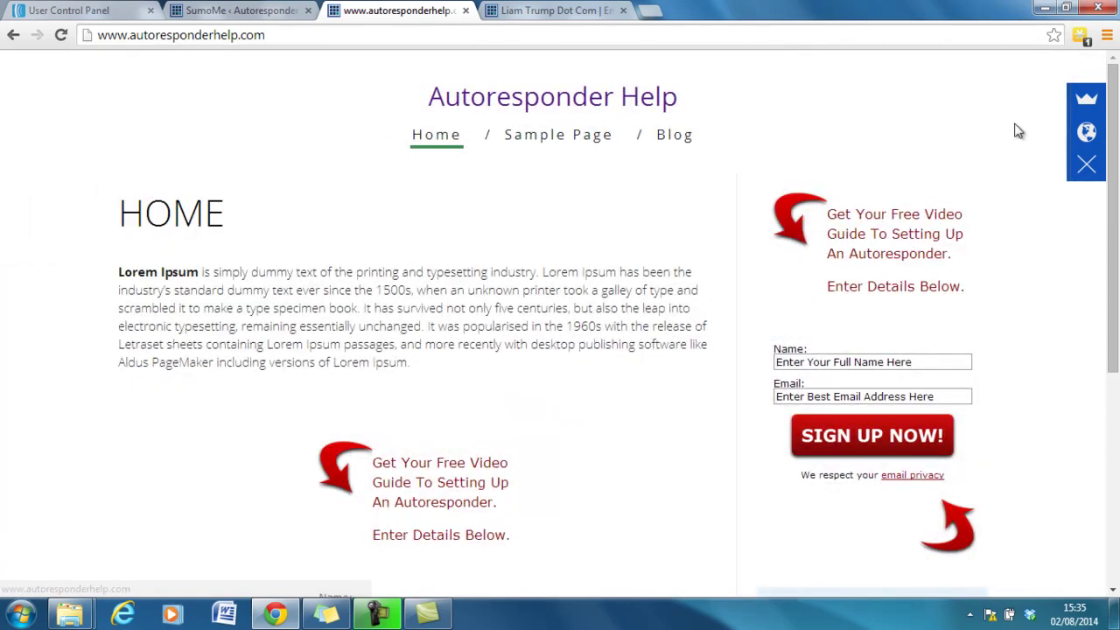
Browse the Sumo Store, then switch to the second blog's tab and close its List Builder editor.
left_click(1086, 99)
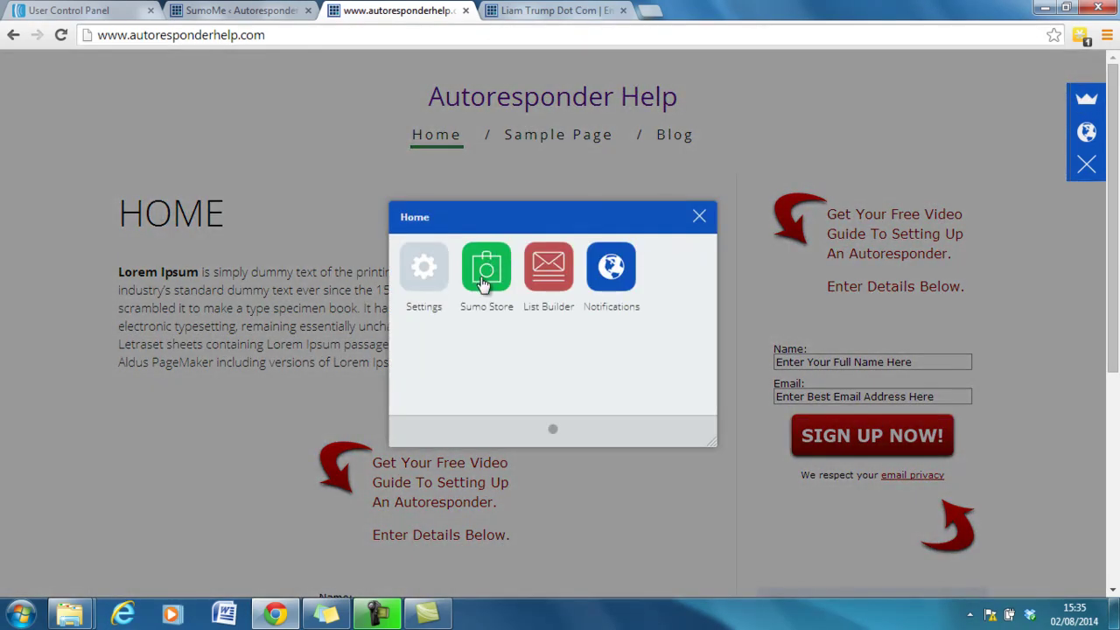
left_click(481, 279)
left_click_drag(716, 310, 708, 424)
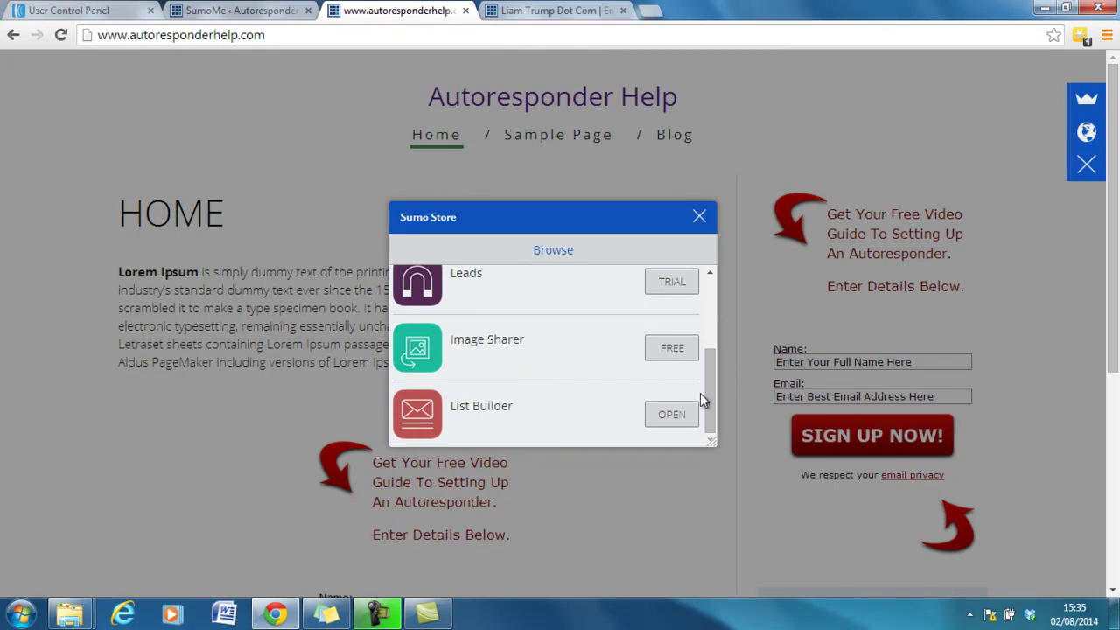
left_click_drag(710, 391, 705, 304)
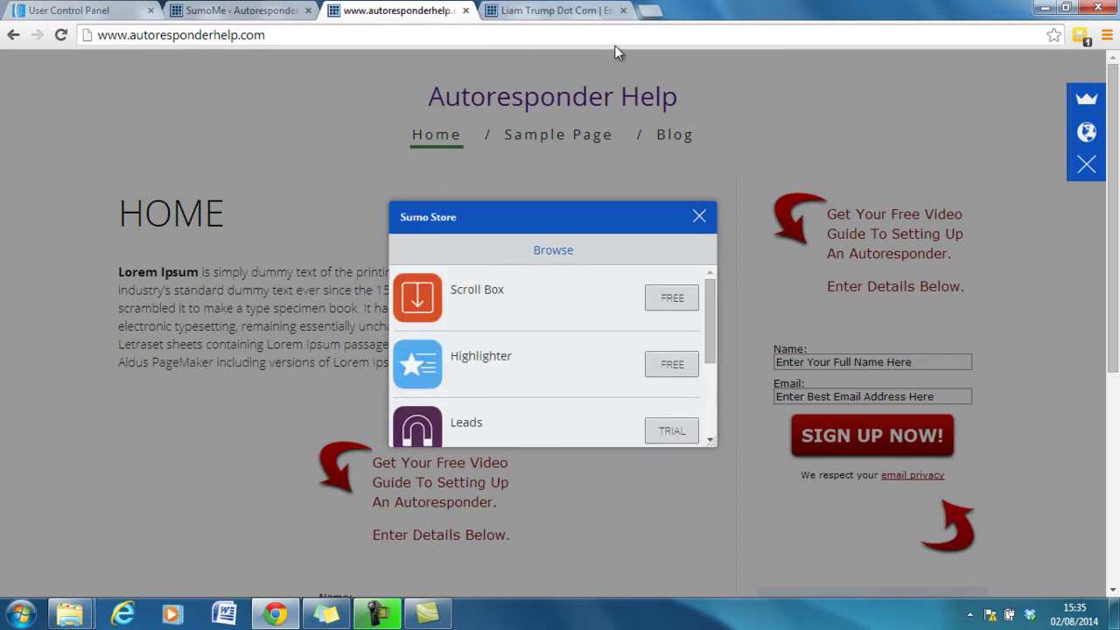
left_click(551, 9)
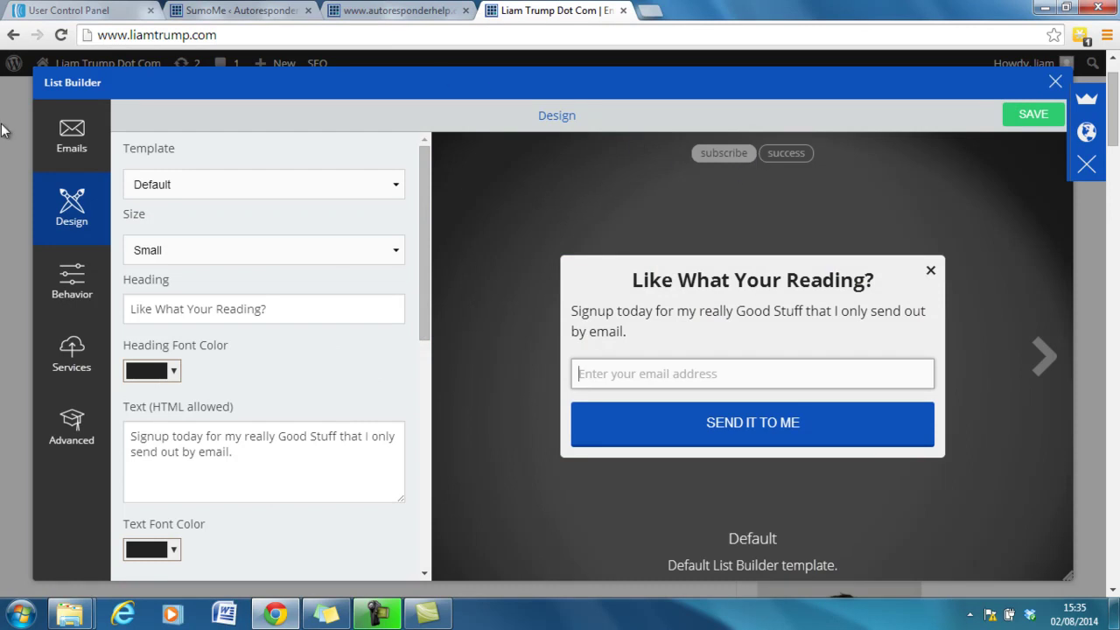
left_click(1054, 83)
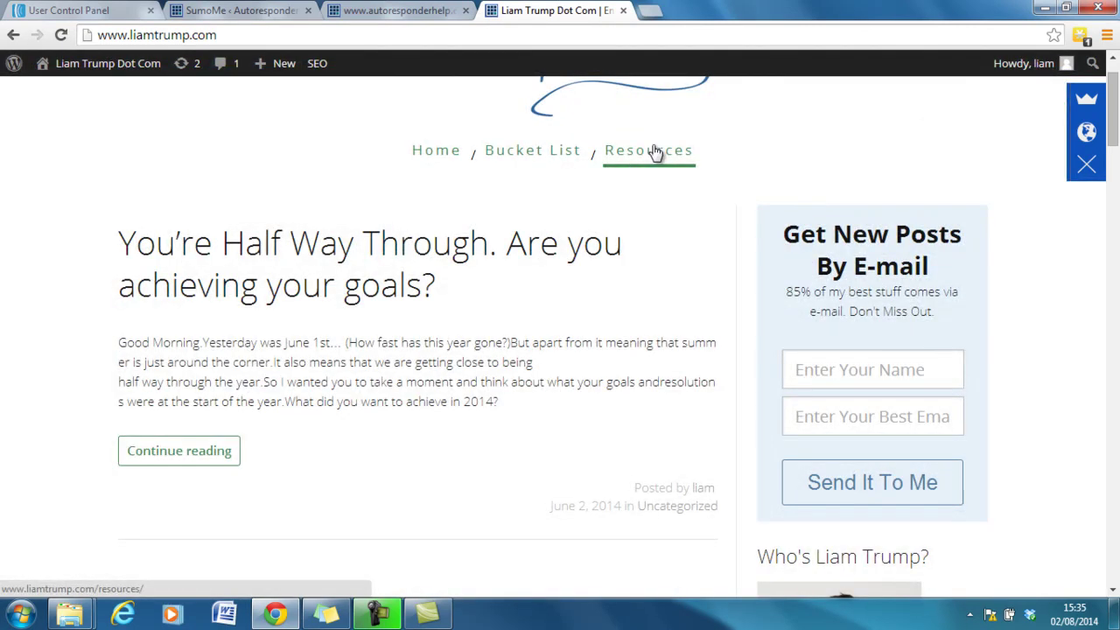